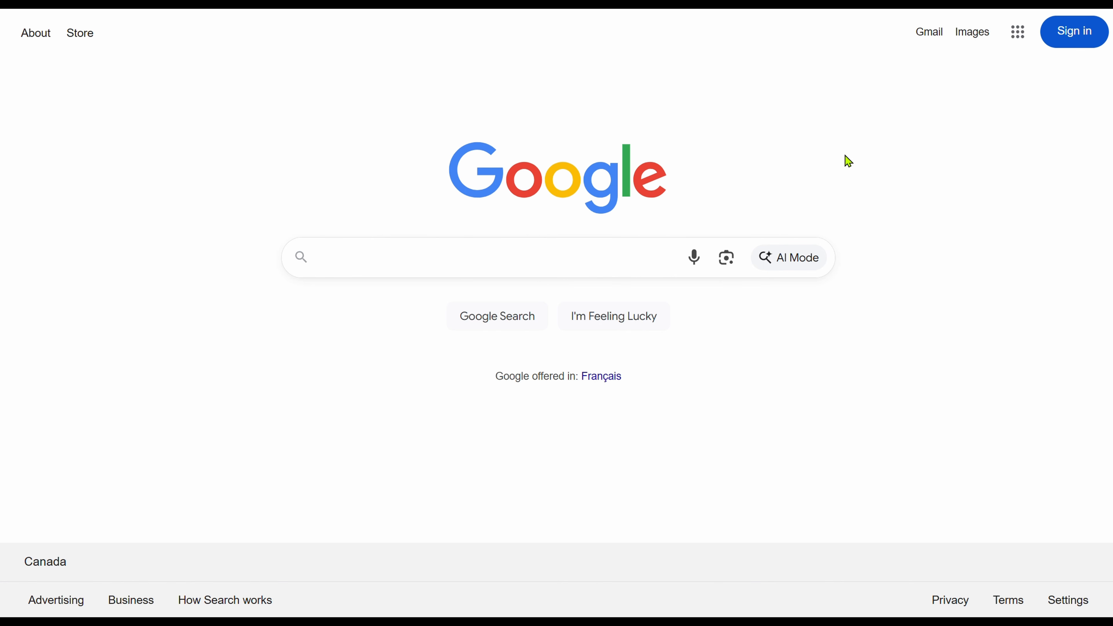
# Search Google for MDAC and open the imi.gov.my 'MALAYSIA DIGITAL ARRIVAL CARD (MDAC)' result.
pyautogui.click(460, 260)
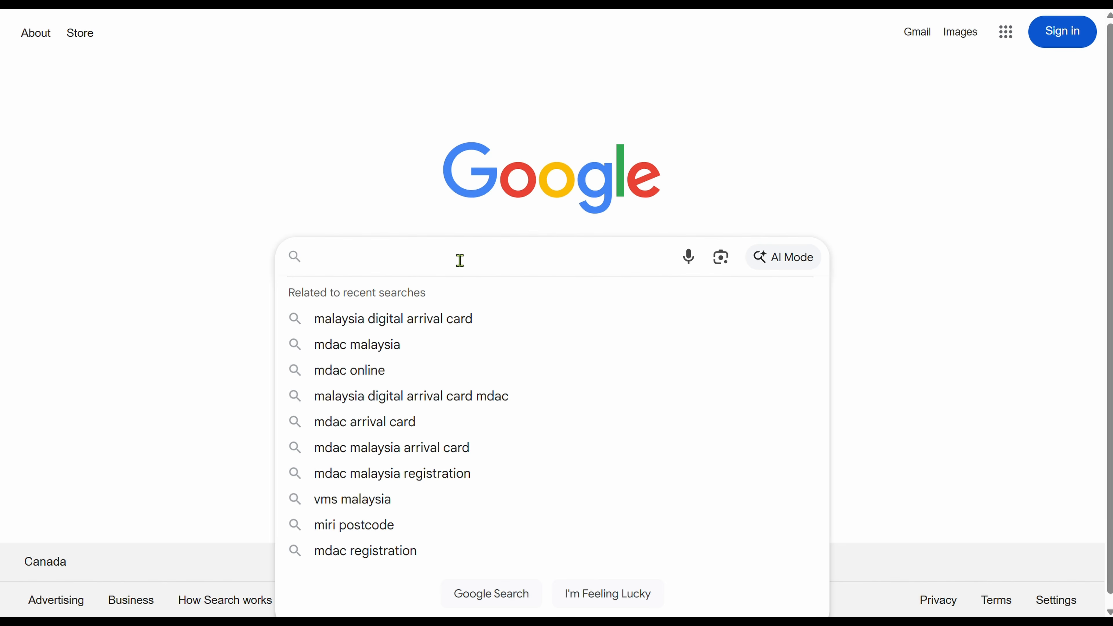
pyautogui.write('MDA')
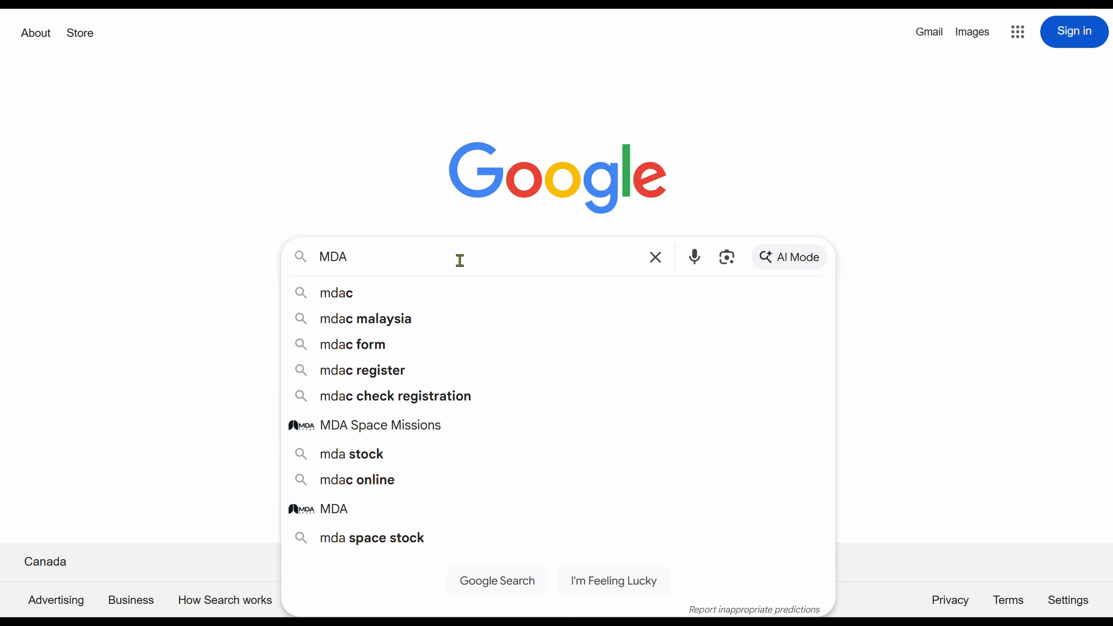
pyautogui.write('C')
pyautogui.press('Return')
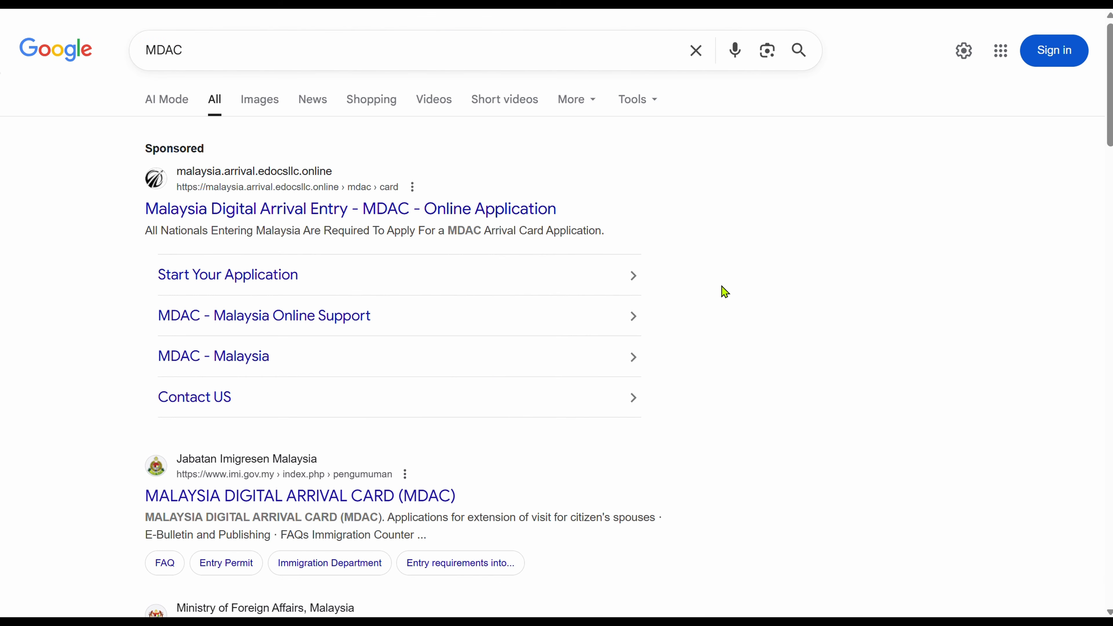
pyautogui.scroll(-2, 726, 292)
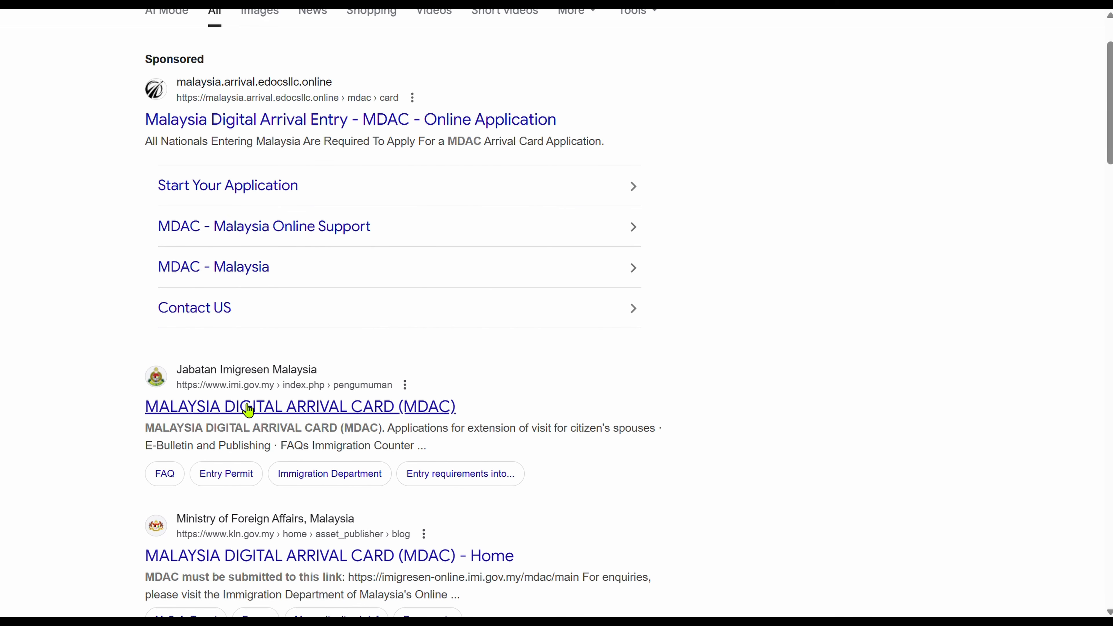
pyautogui.click(358, 414)
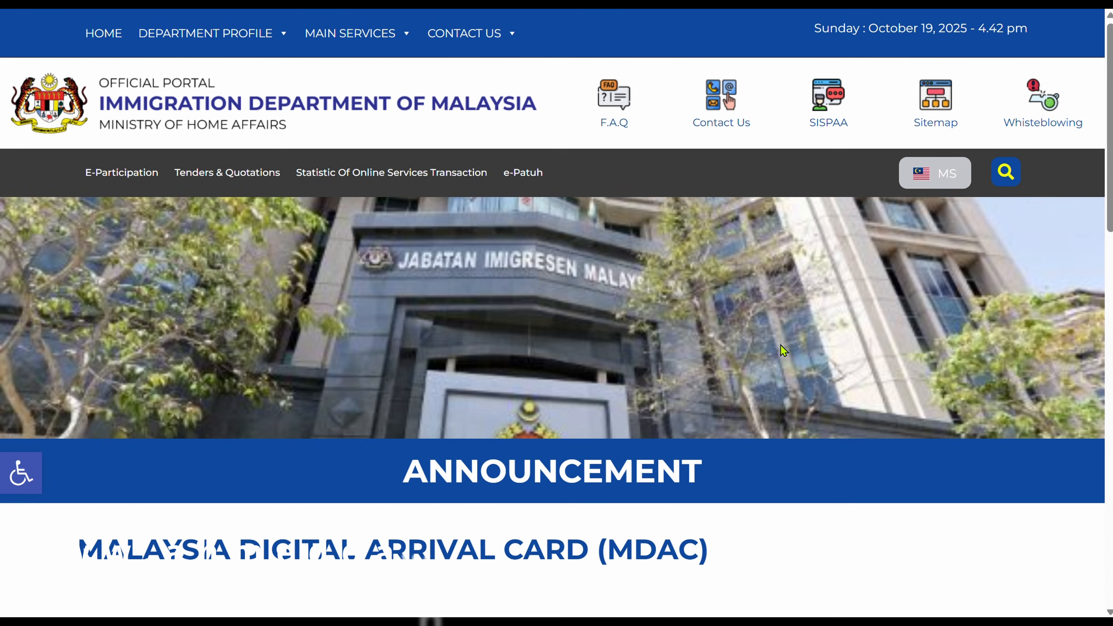
# Read through the MDAC announcement poster and follow its imigresen-online.imi.gov.my/mdac/main link.
pyautogui.scroll(-2, 784, 351)
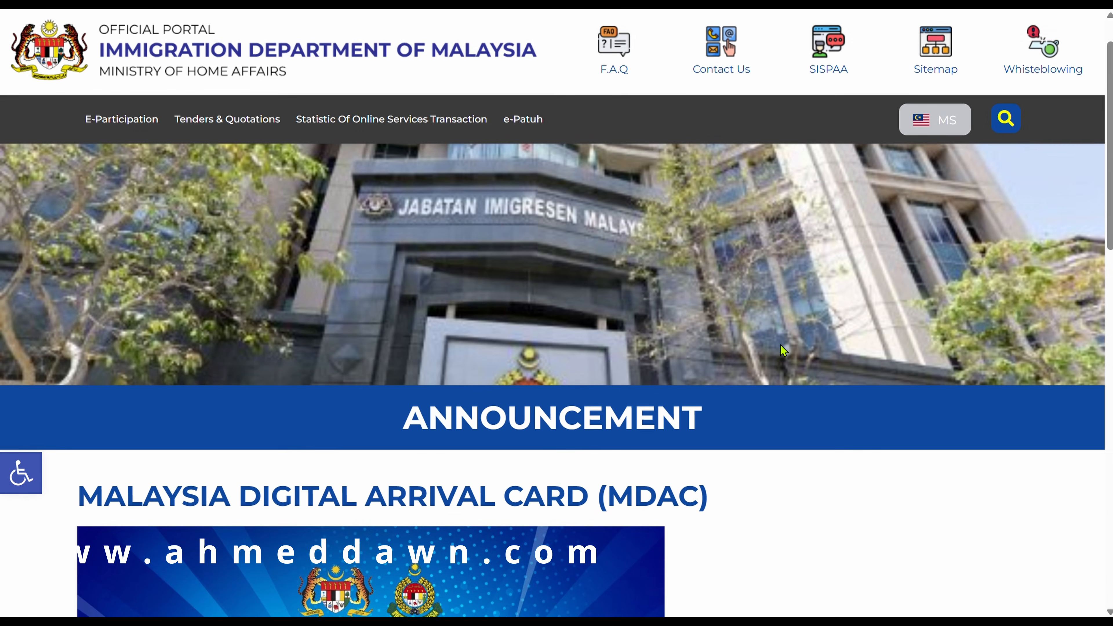
pyautogui.scroll(1, 784, 351)
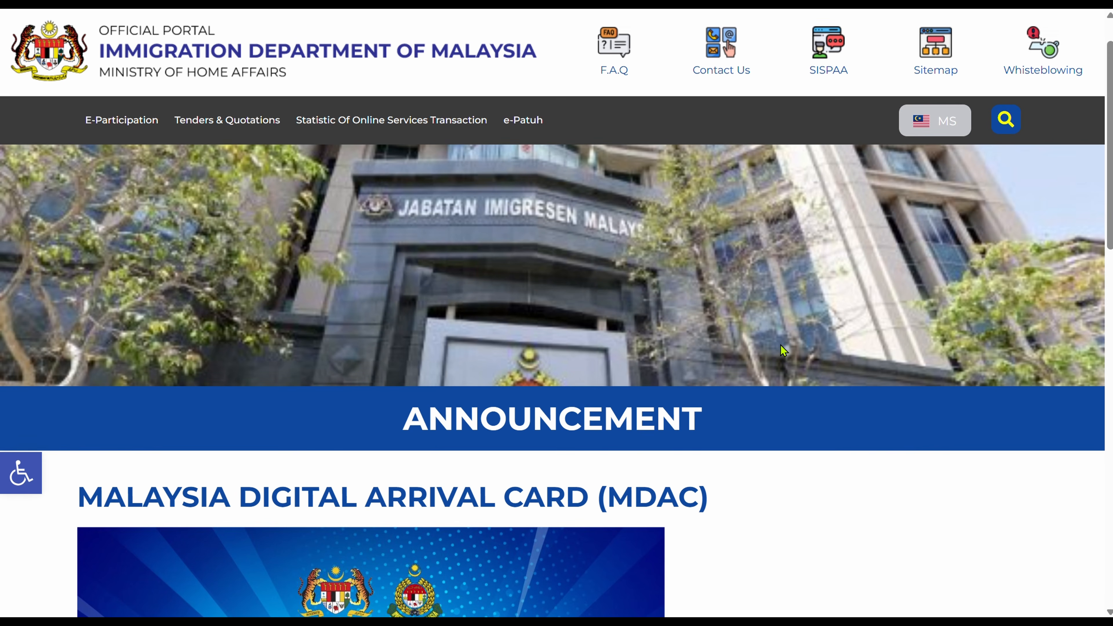
pyautogui.scroll(-2, 783, 351)
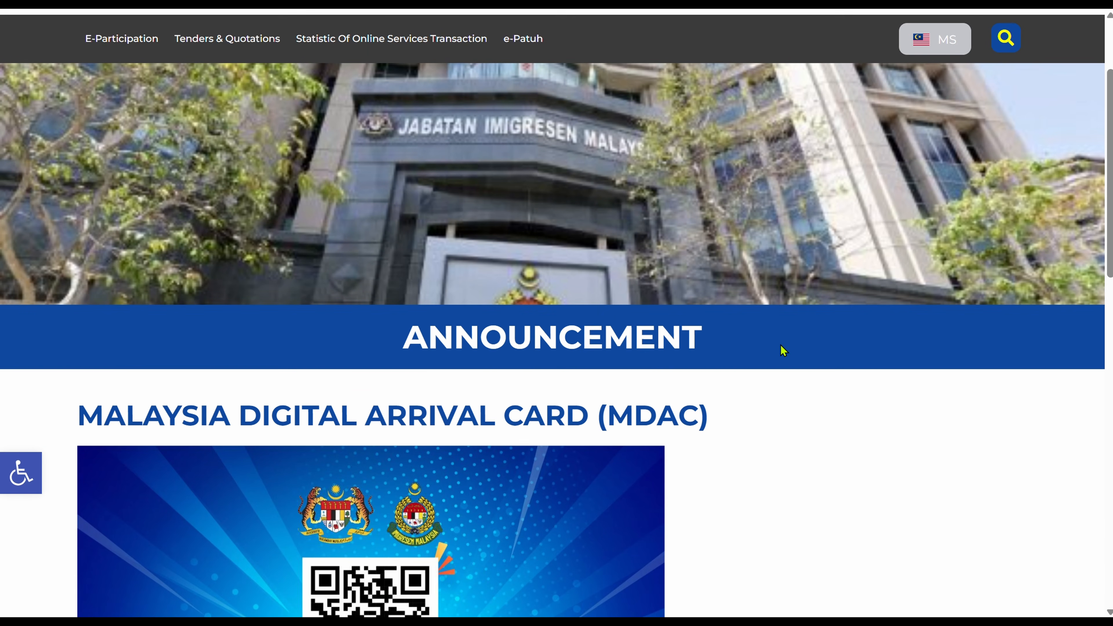
pyautogui.scroll(-2, 784, 350)
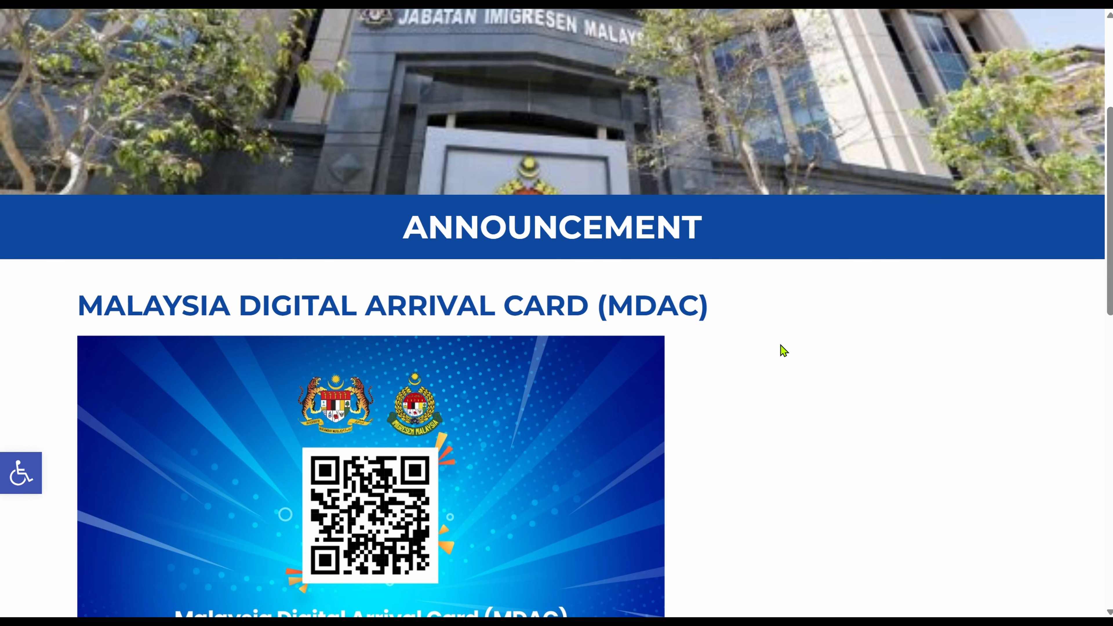
pyautogui.scroll(-2, 784, 350)
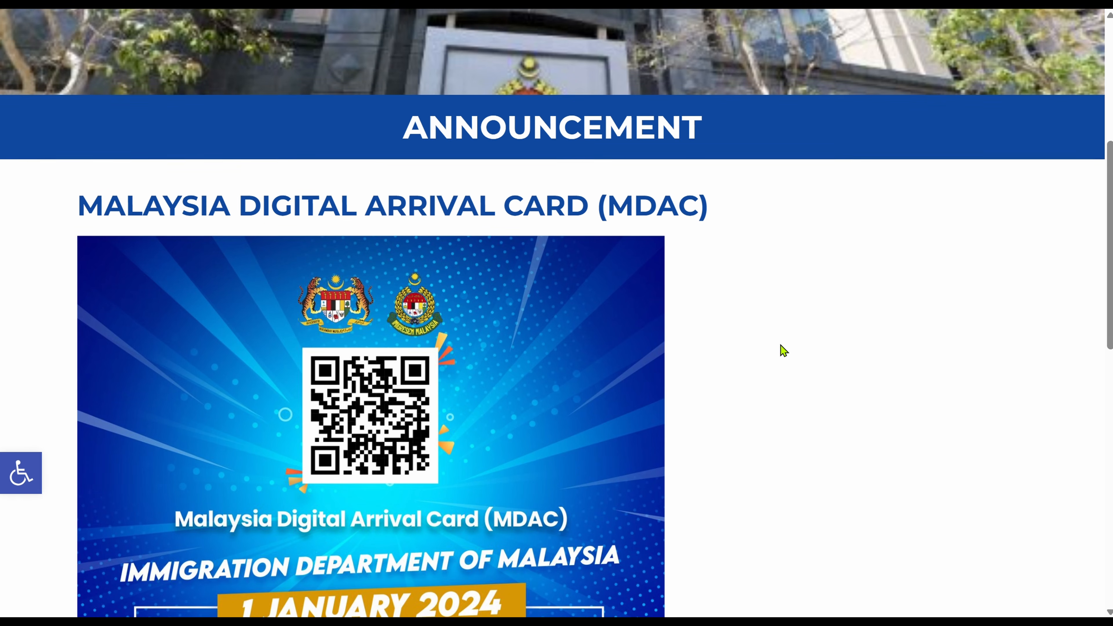
pyautogui.scroll(-2, 784, 351)
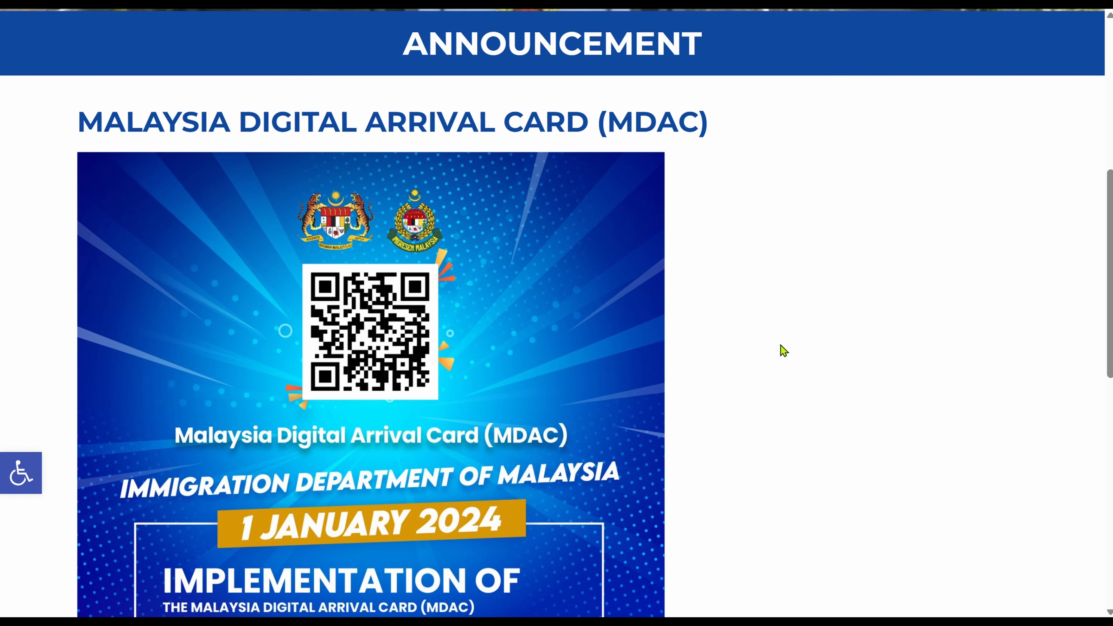
pyautogui.scroll(-2, 784, 351)
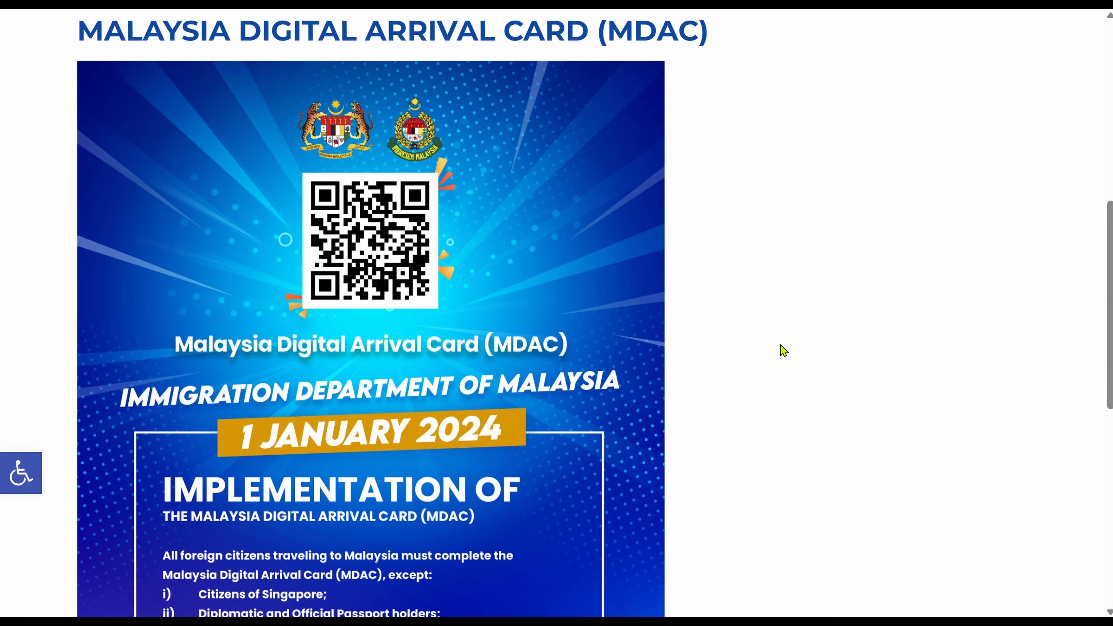
pyautogui.scroll(-3, 782, 351)
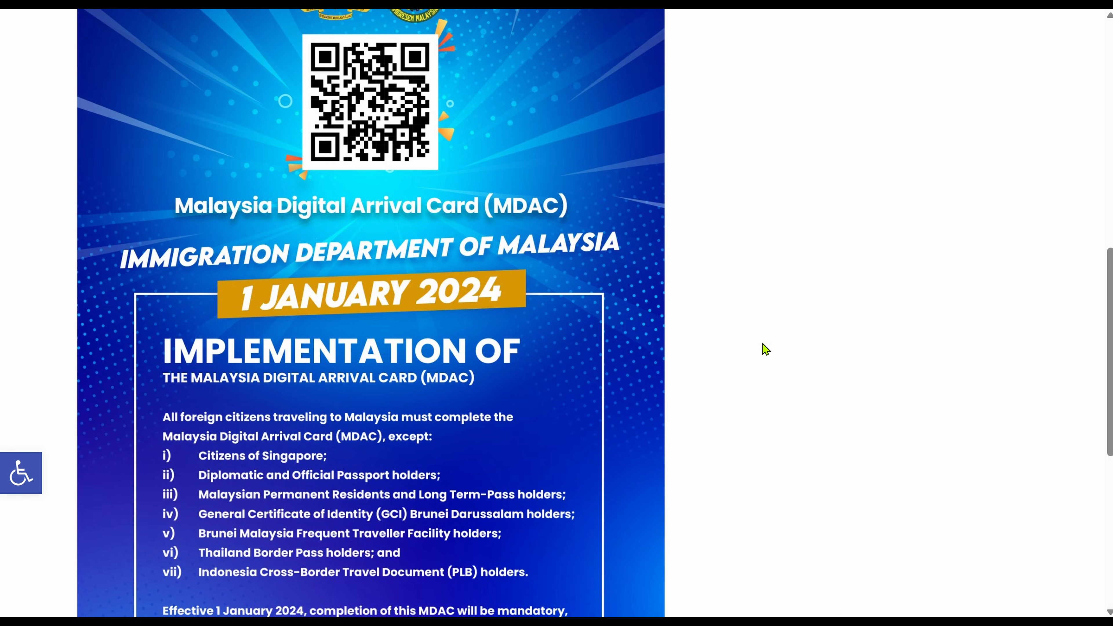
pyautogui.scroll(-2, 536, 368)
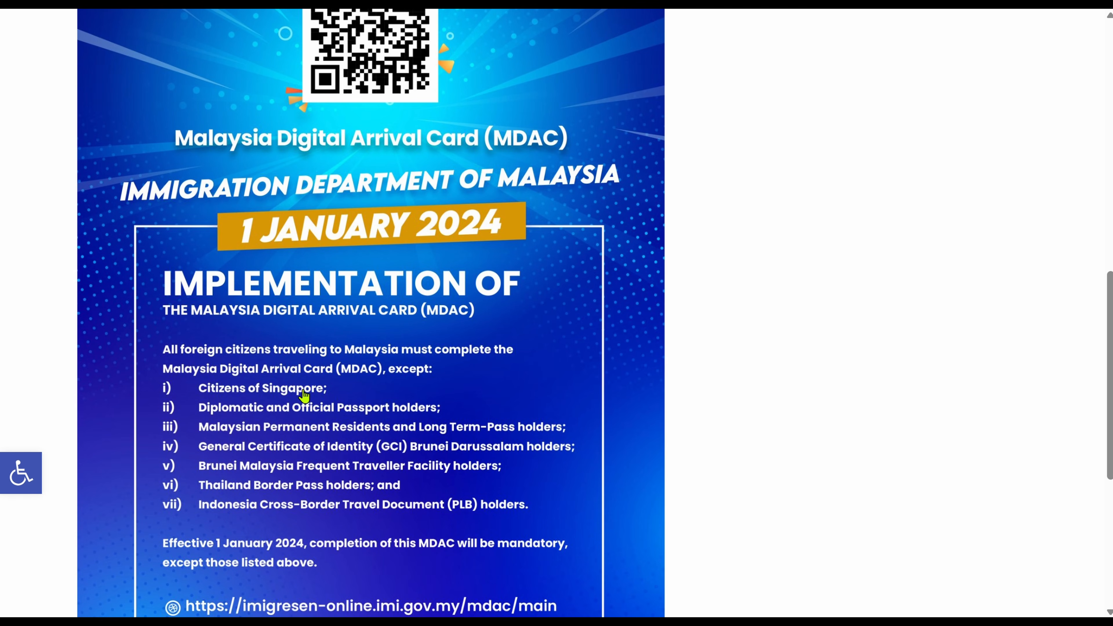
pyautogui.click(384, 233)
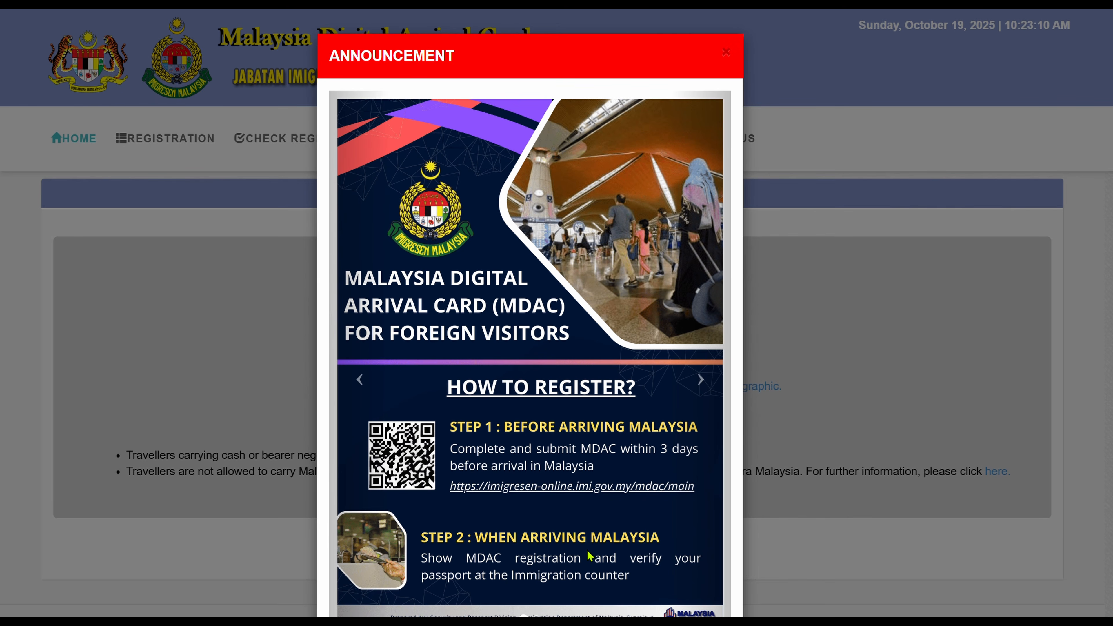
# Close the How to Register announcement and start a new REGISTER form for a foreign visitor.
pyautogui.click(867, 297)
pyautogui.scroll(-3, 867, 297)
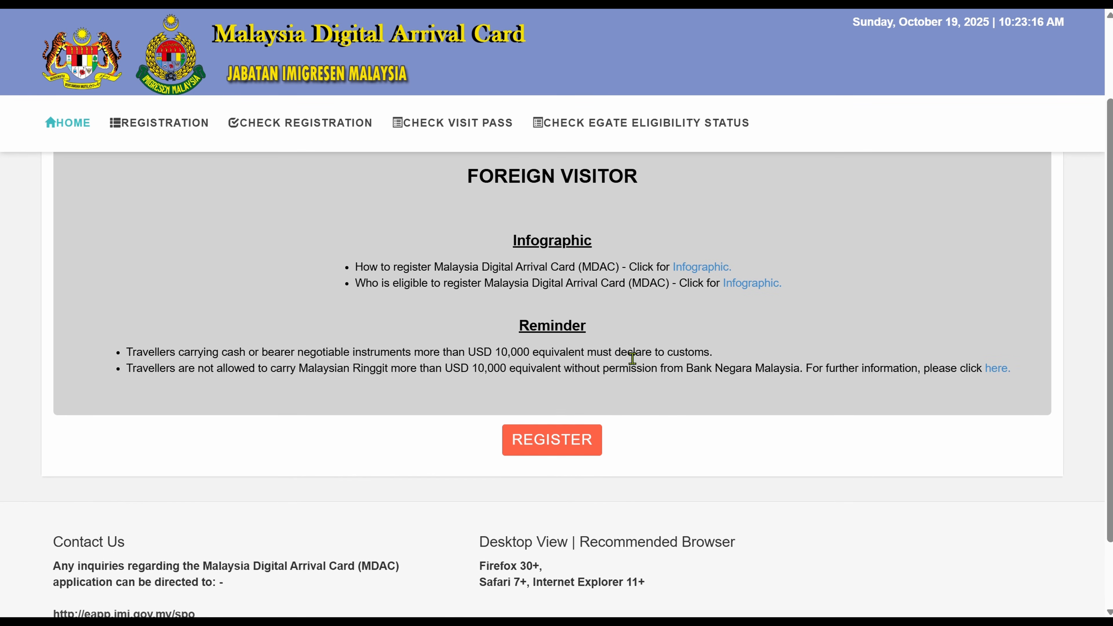
pyautogui.click(536, 443)
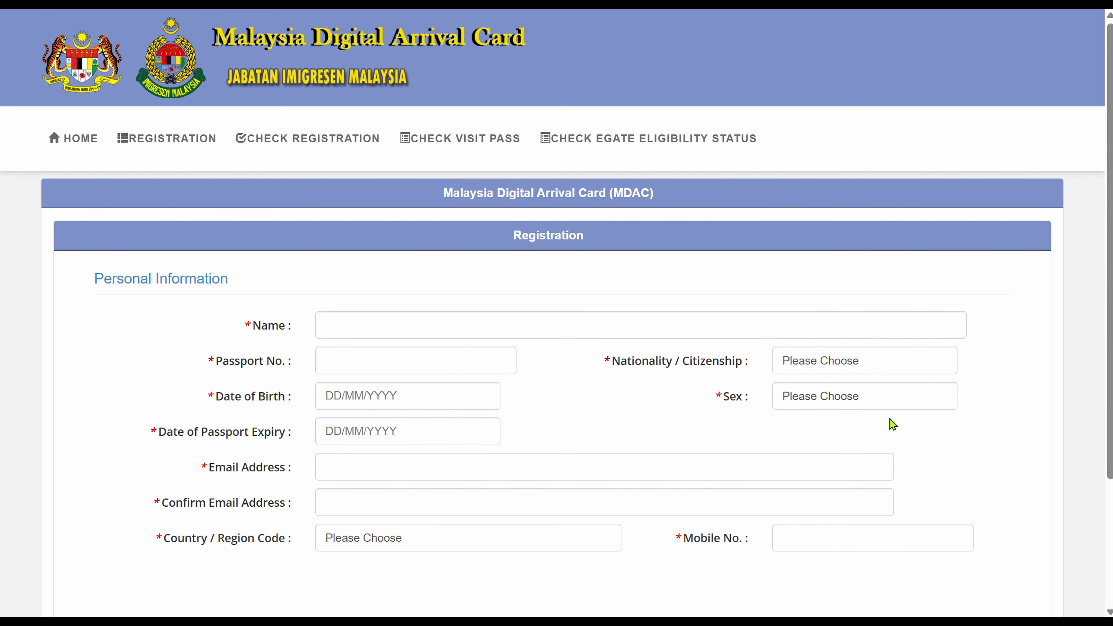
pyautogui.scroll(-5, 969, 433)
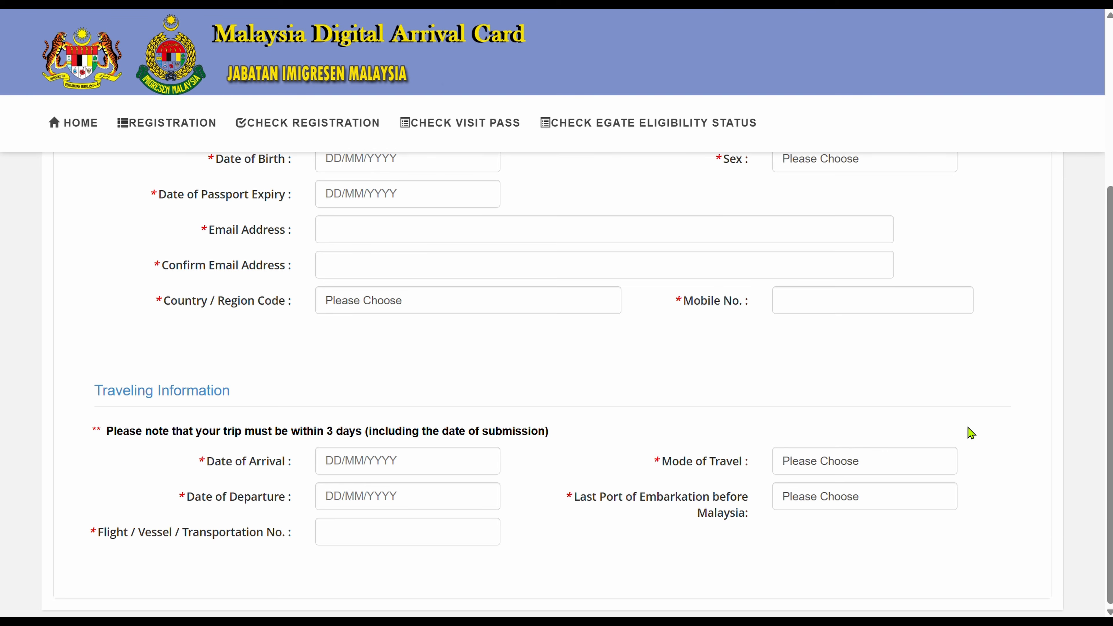
pyautogui.scroll(2, 969, 433)
pyautogui.scroll(-2, 969, 433)
pyautogui.scroll(3, 972, 433)
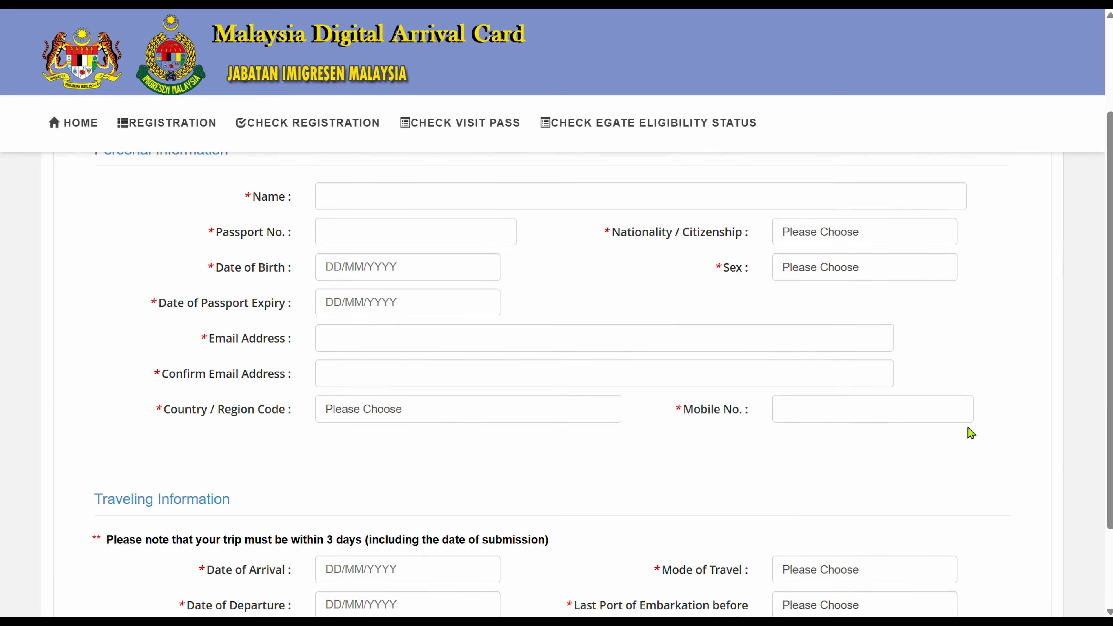
pyautogui.scroll(-3, 971, 433)
pyautogui.scroll(-1, 972, 433)
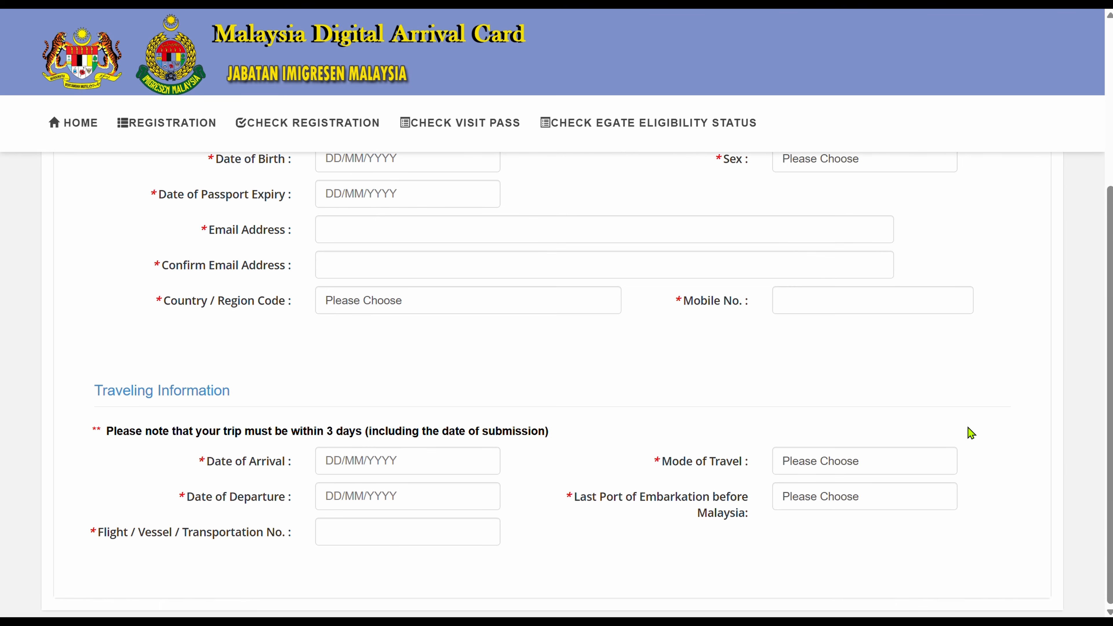
pyautogui.scroll(-1, 972, 433)
pyautogui.scroll(-4, 972, 433)
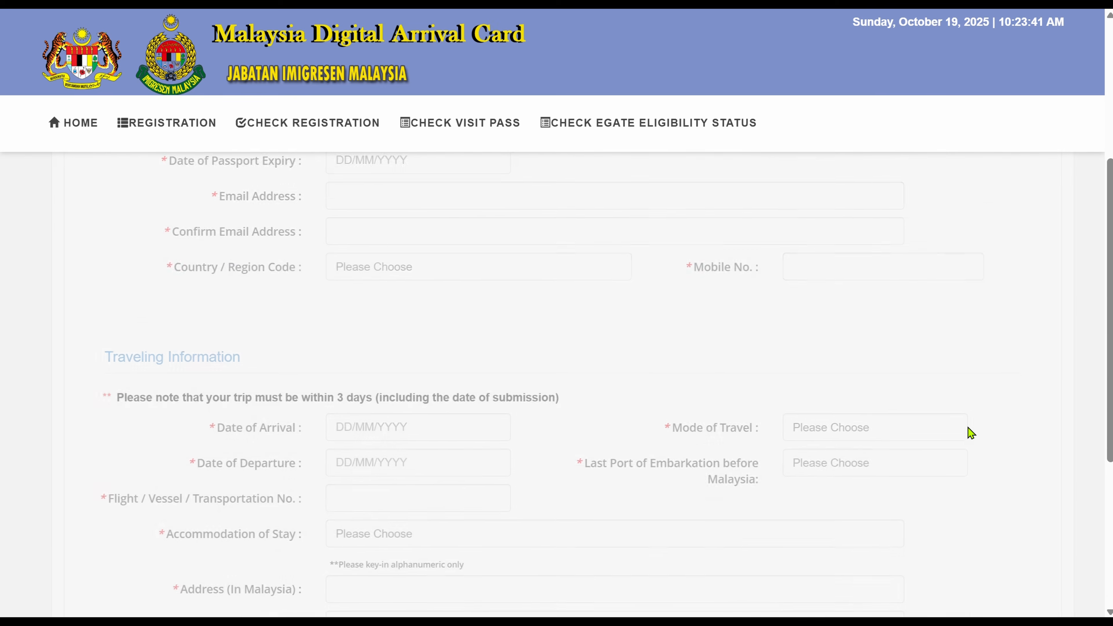
pyautogui.scroll(-5, 972, 433)
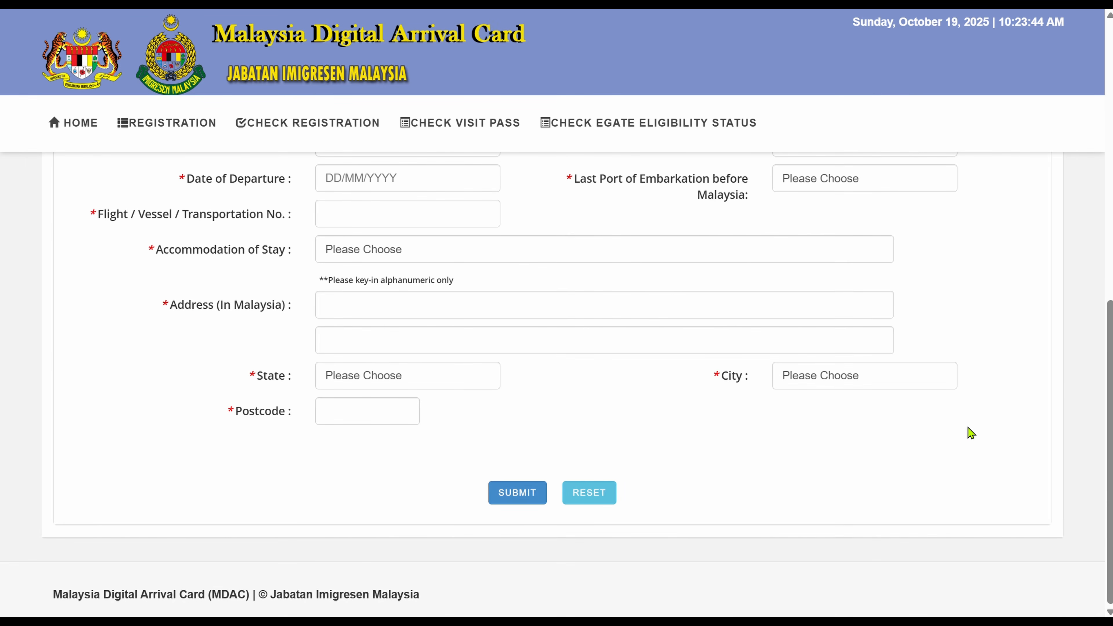
pyautogui.scroll(10, 972, 433)
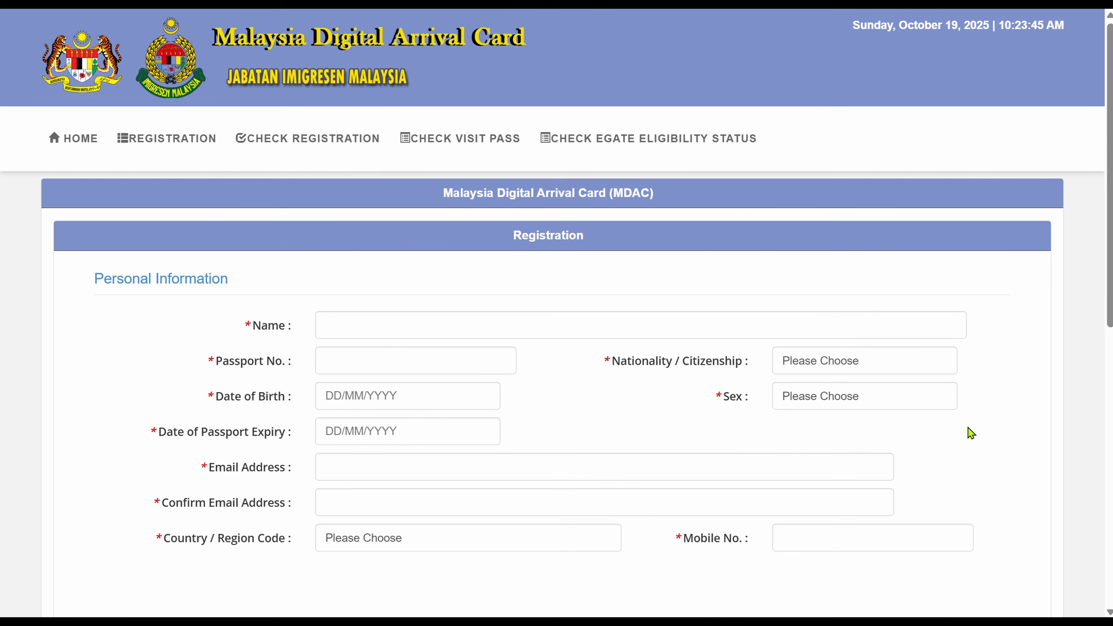
# Enter the traveller's full name and passport number in the registration form.
pyautogui.click(452, 325)
pyautogui.write('a')
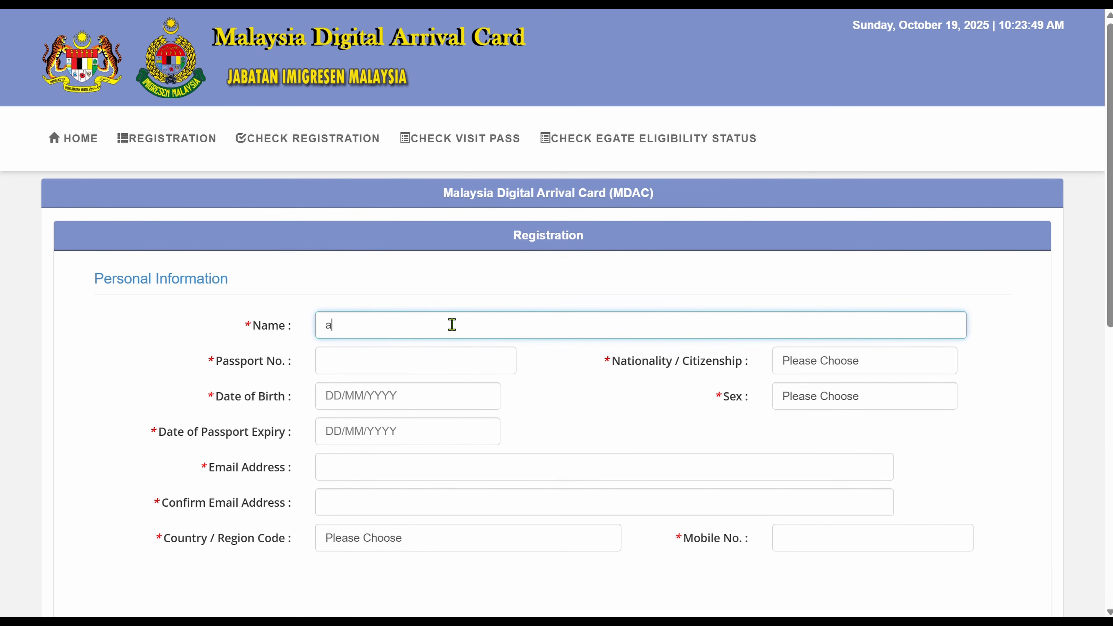
pyautogui.press('BackSpace')
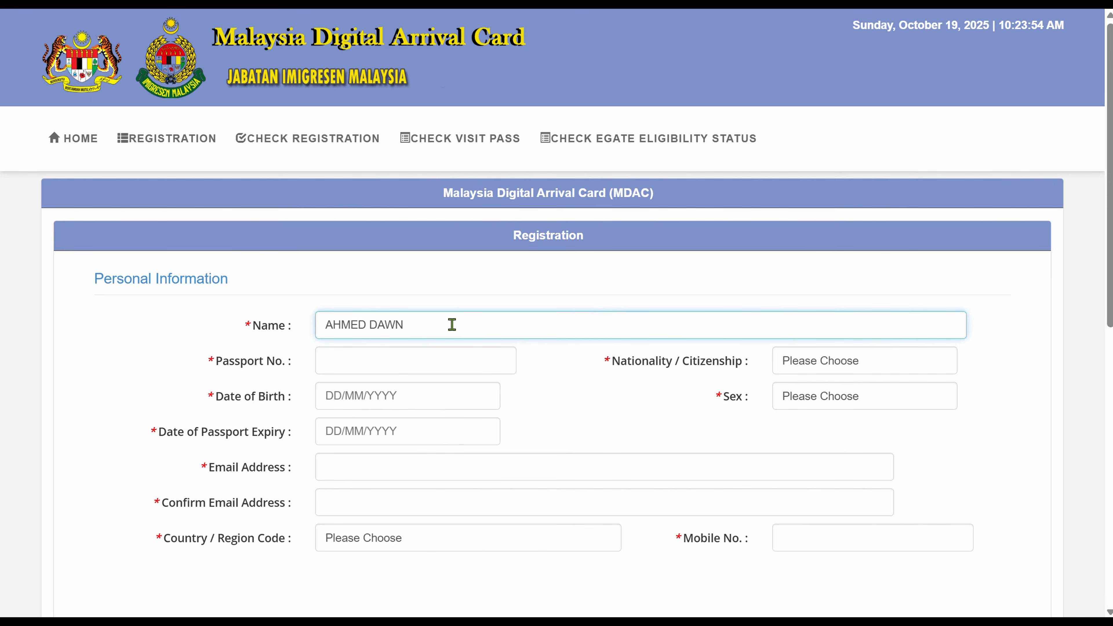
pyautogui.click(392, 360)
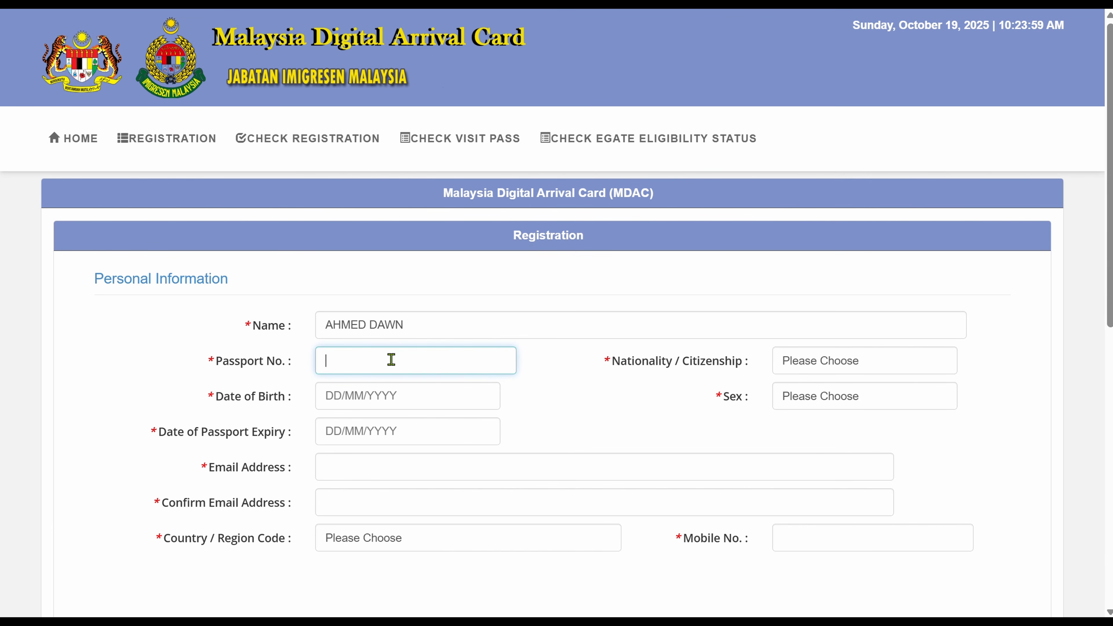
# Set the nationality to CAN - CANADA and bring up the Date of Birth calendar.
pyautogui.click(860, 366)
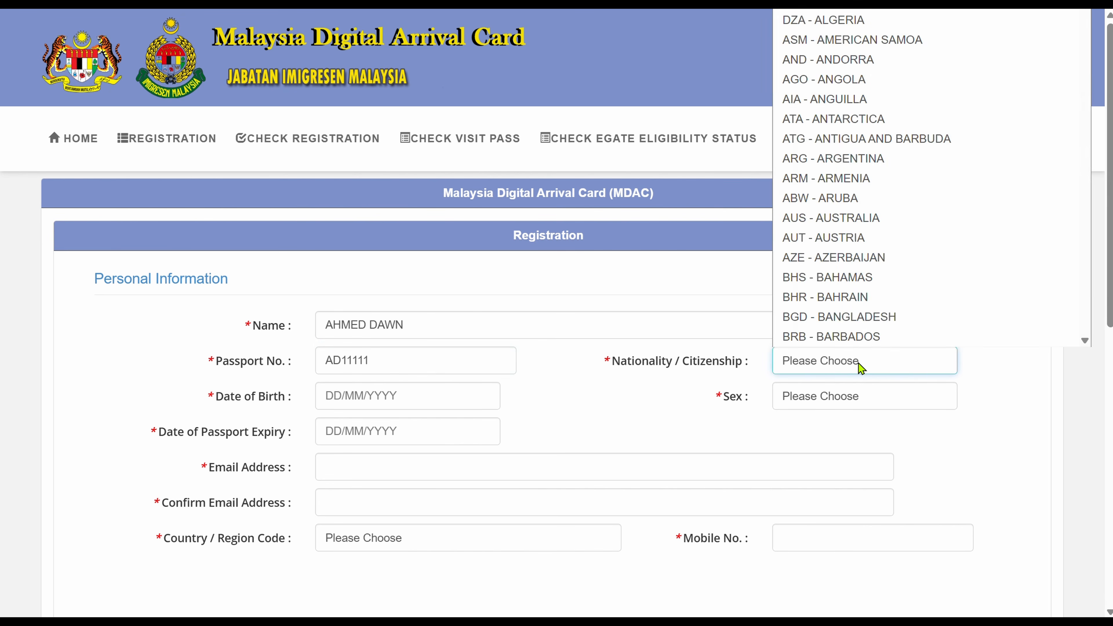
pyautogui.write('can')
pyautogui.press('Return')
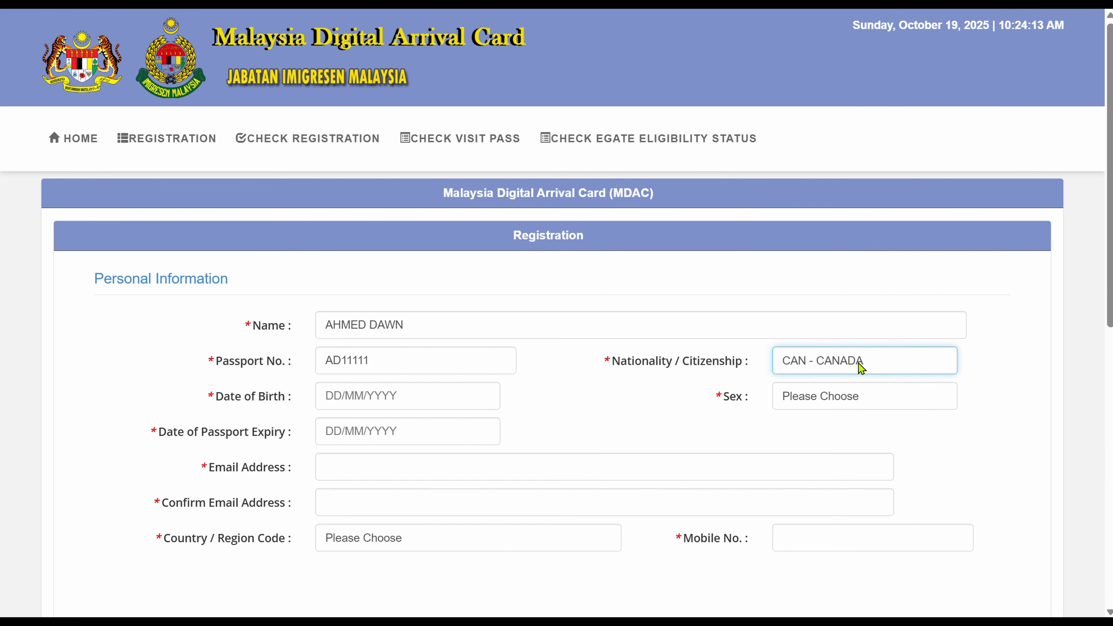
pyautogui.click(406, 397)
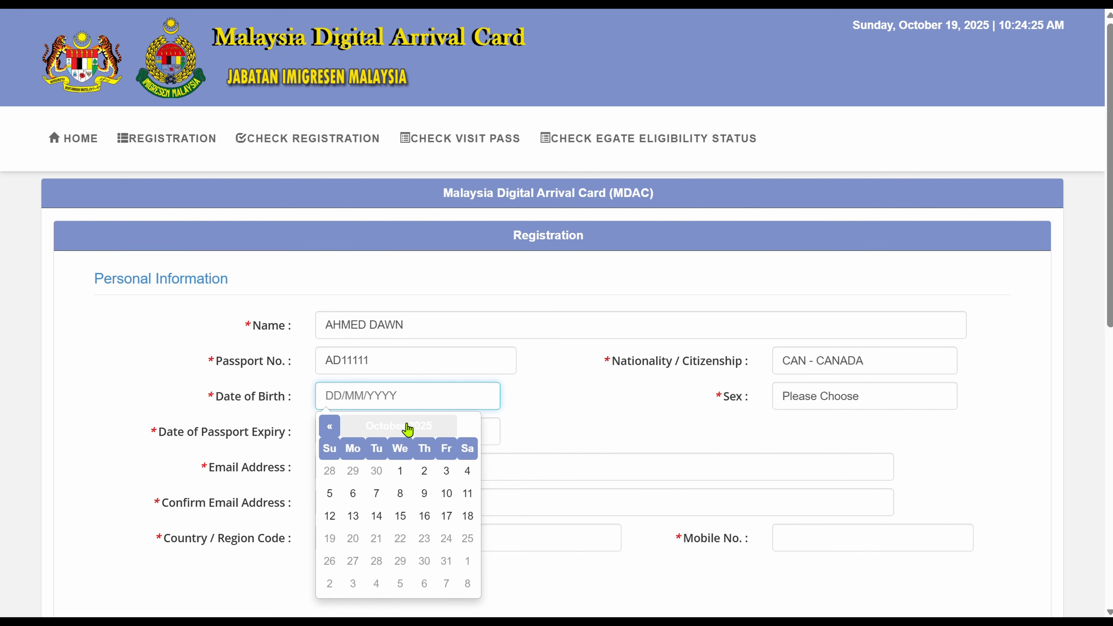
# Set the date of birth to 15/06/2001 in the calendar.
pyautogui.click(381, 433)
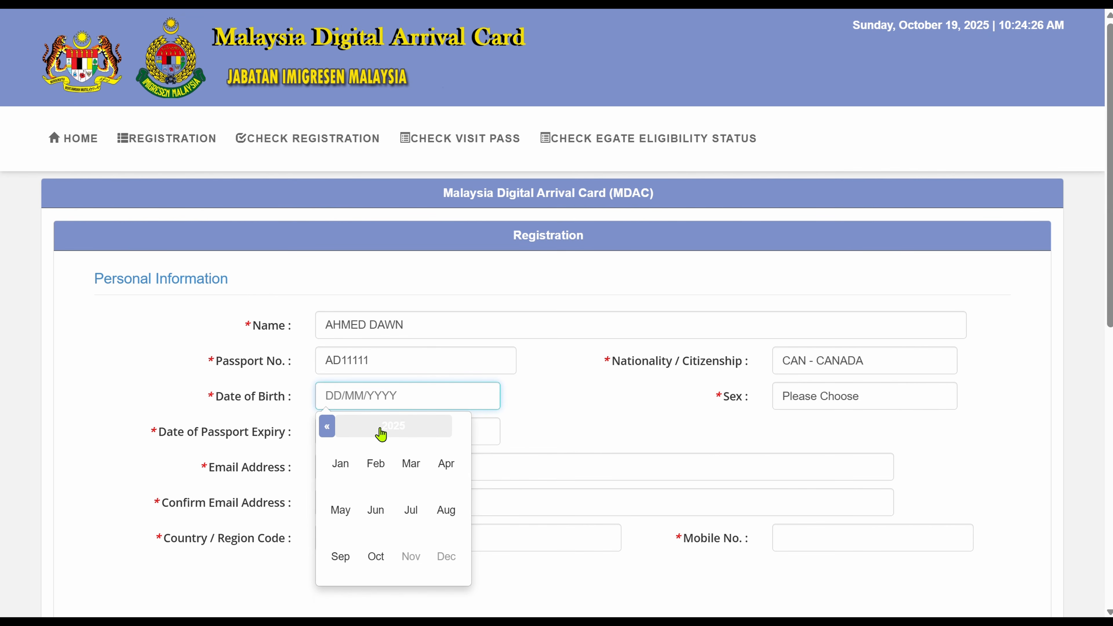
pyautogui.click(325, 432)
pyautogui.click(325, 432)
pyautogui.click(325, 432)
pyautogui.click(324, 432)
pyautogui.click(325, 432)
pyautogui.click(324, 432)
pyautogui.click(325, 432)
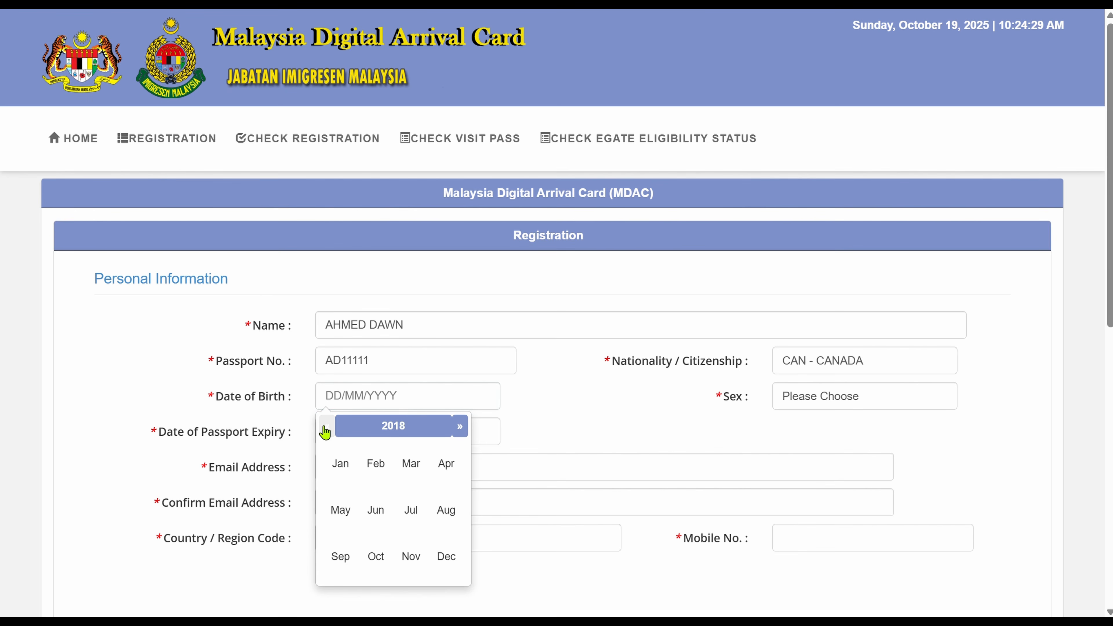
pyautogui.click(325, 432)
pyautogui.click(324, 432)
pyautogui.click(325, 432)
pyautogui.click(325, 432)
pyautogui.click(324, 433)
pyautogui.click(325, 432)
pyautogui.click(325, 432)
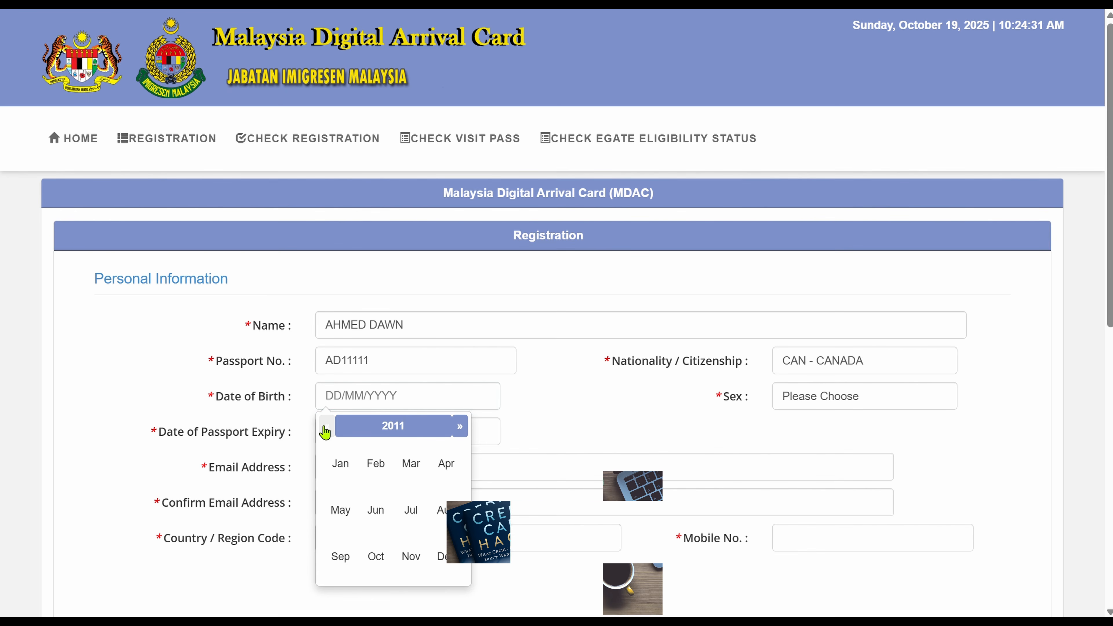
pyautogui.click(324, 432)
pyautogui.click(325, 432)
pyautogui.click(325, 432)
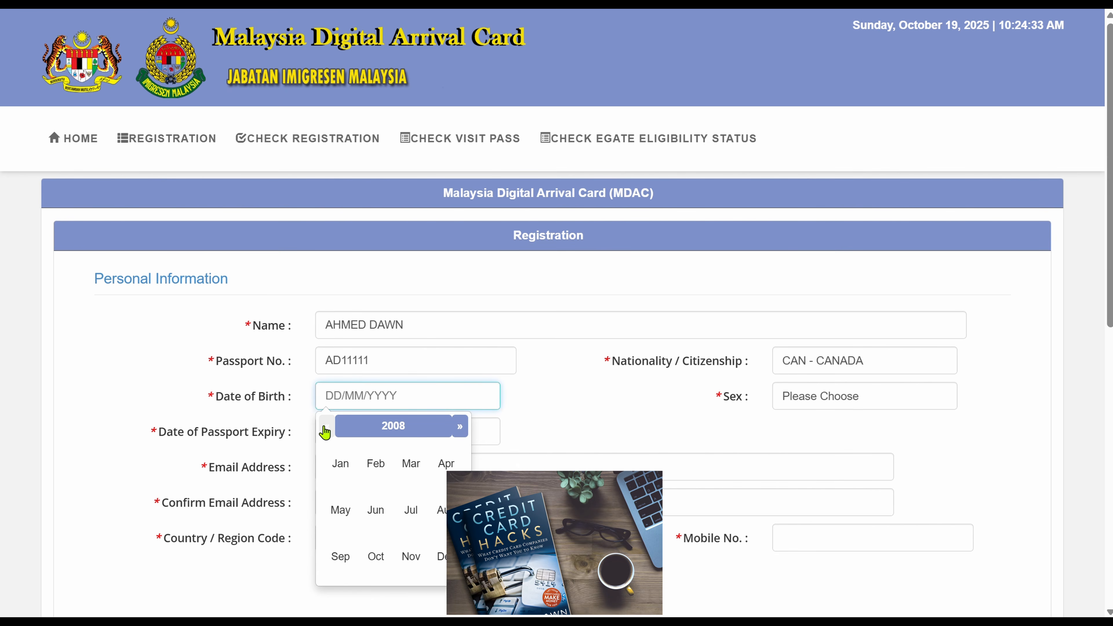
pyautogui.click(325, 432)
pyautogui.click(325, 432)
pyautogui.click(324, 432)
pyautogui.click(325, 433)
pyautogui.click(325, 432)
pyautogui.click(324, 432)
pyautogui.click(325, 432)
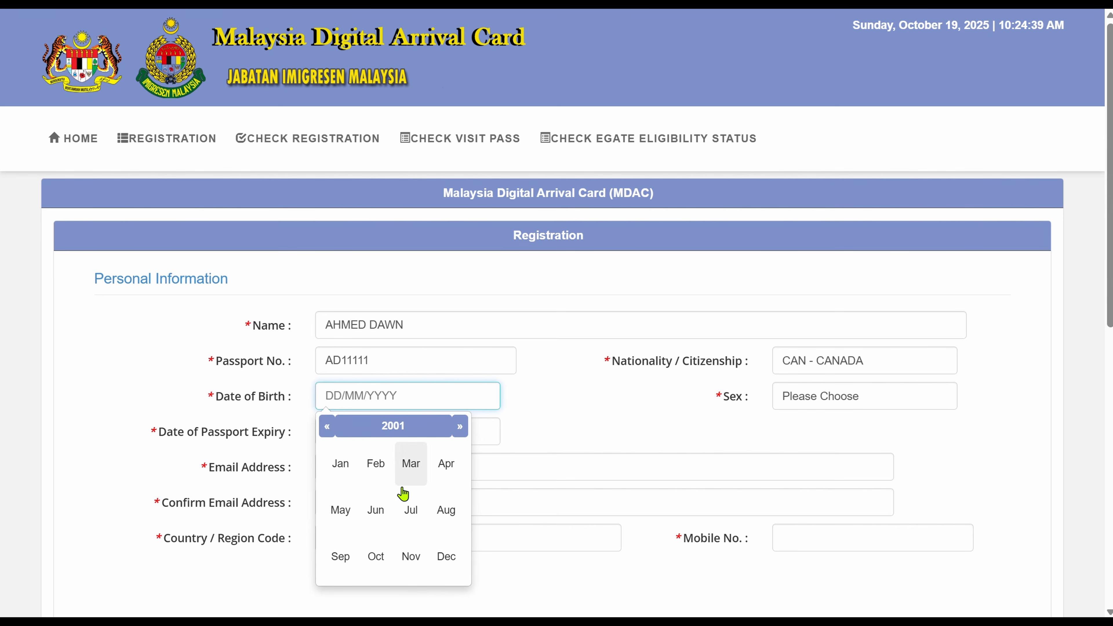
pyautogui.click(376, 510)
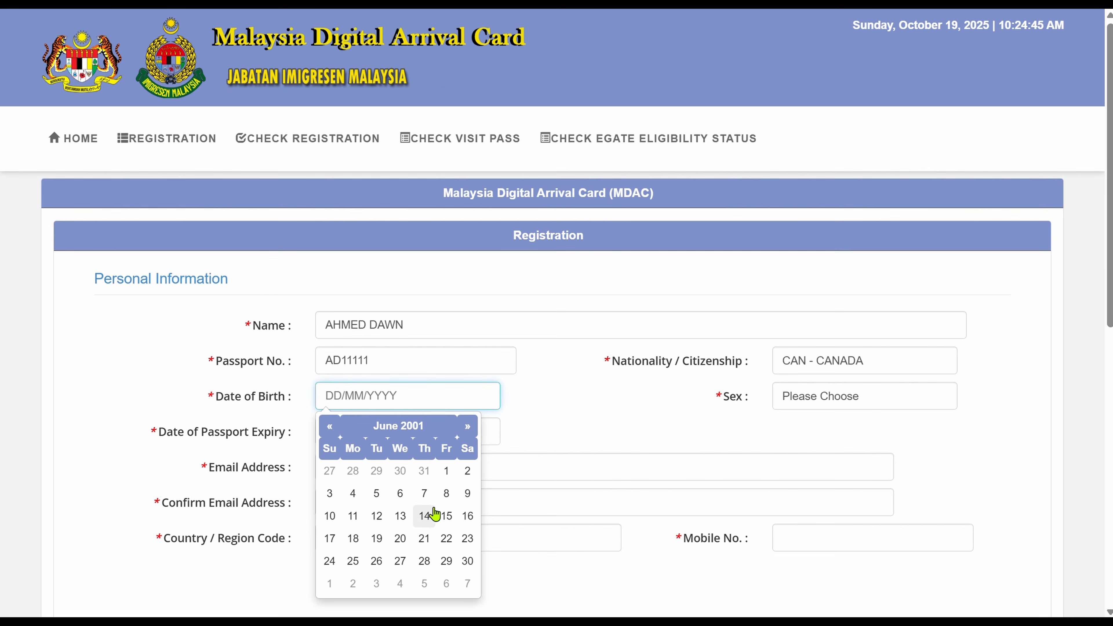
pyautogui.click(448, 518)
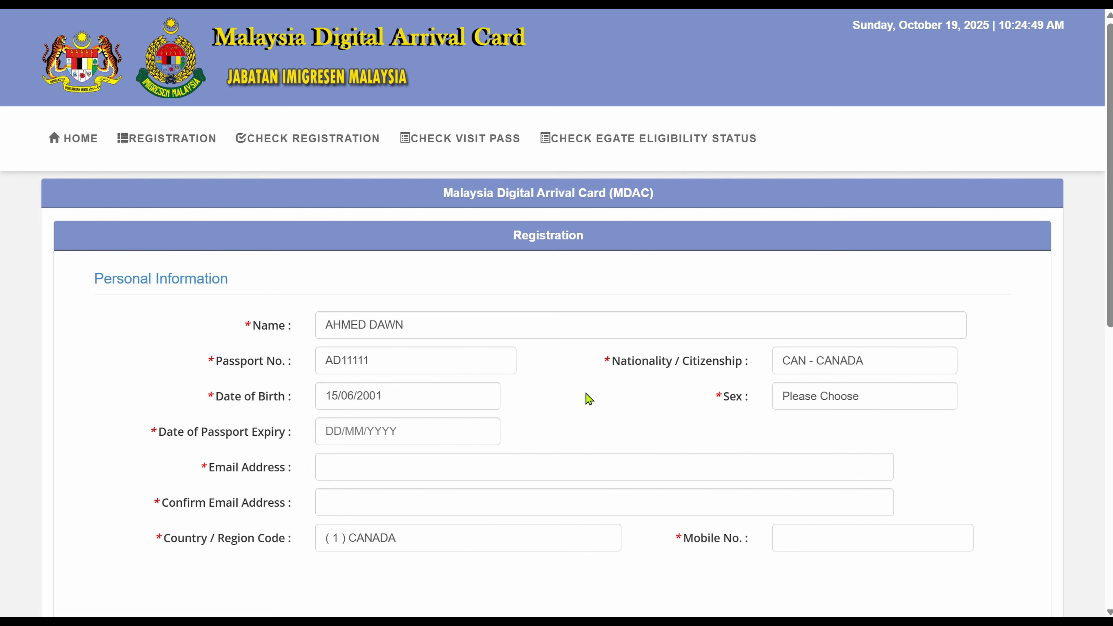
# Choose MALE as the sex.
pyautogui.click(823, 392)
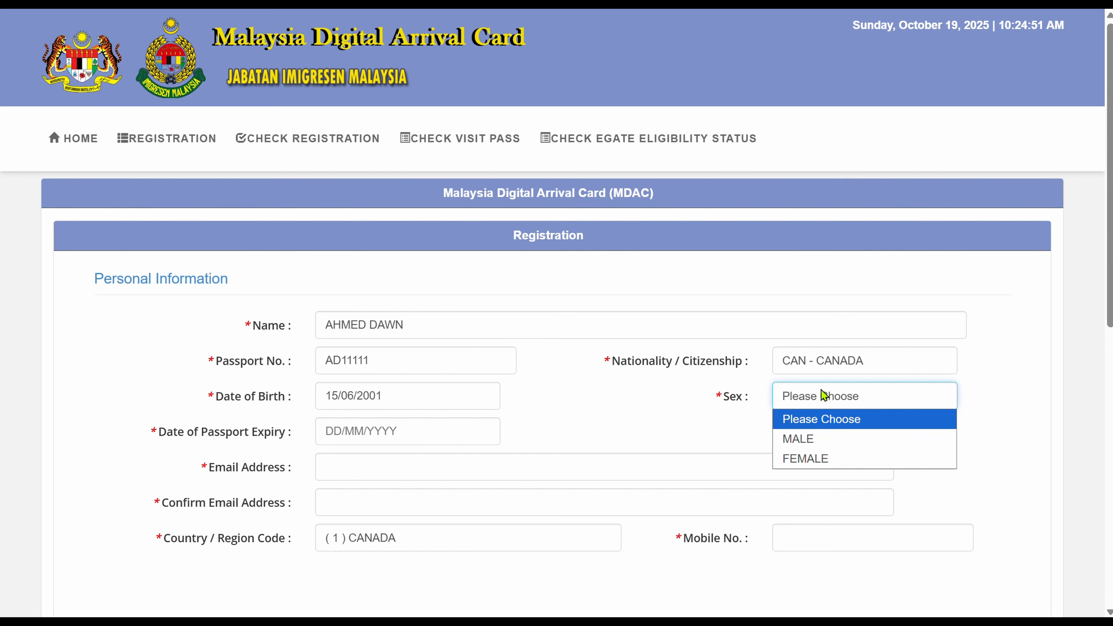
pyautogui.click(817, 439)
pyautogui.scroll(-2, 620, 394)
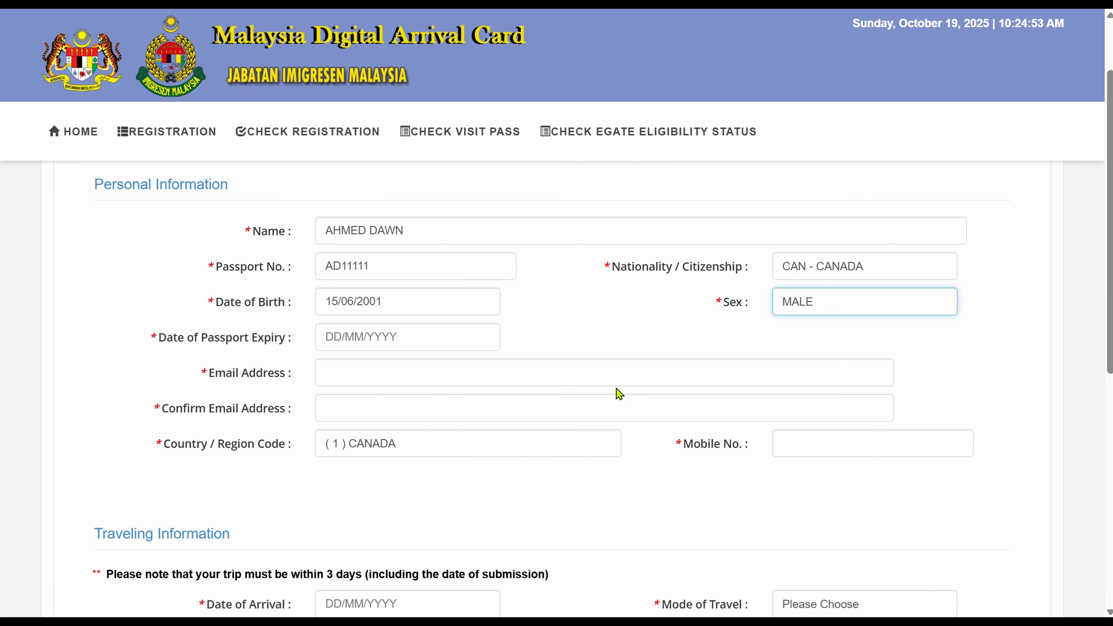
# Set the passport expiry date to 15/01/2030 via the calendar's year view.
pyautogui.click(418, 342)
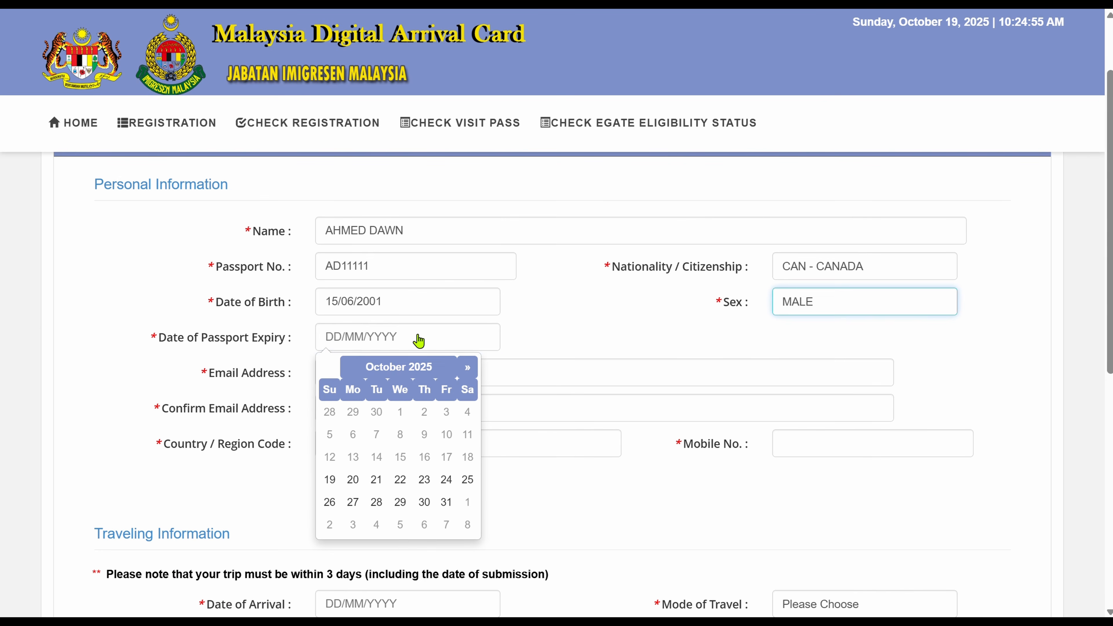
pyautogui.click(465, 369)
pyautogui.click(465, 370)
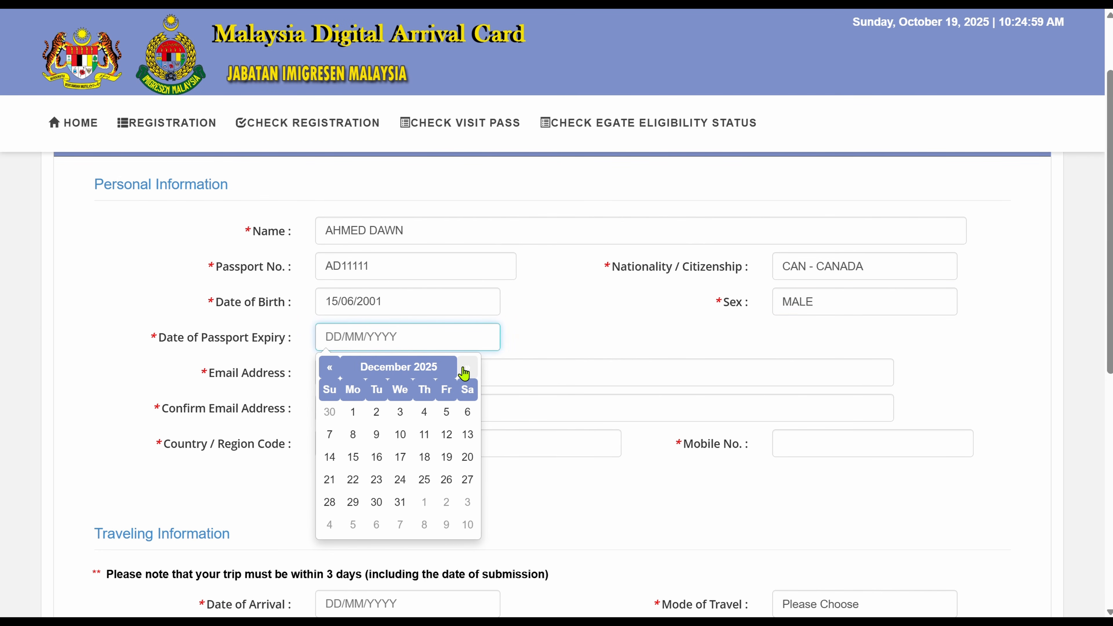
pyautogui.click(464, 369)
pyautogui.click(463, 370)
pyautogui.click(464, 369)
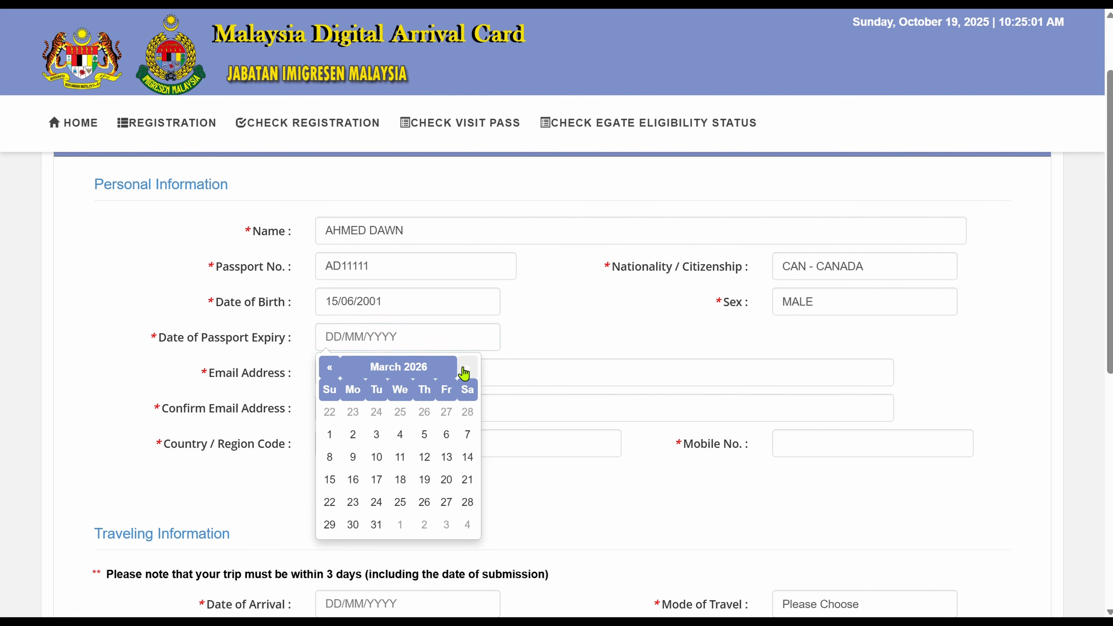
pyautogui.click(460, 370)
pyautogui.click(408, 367)
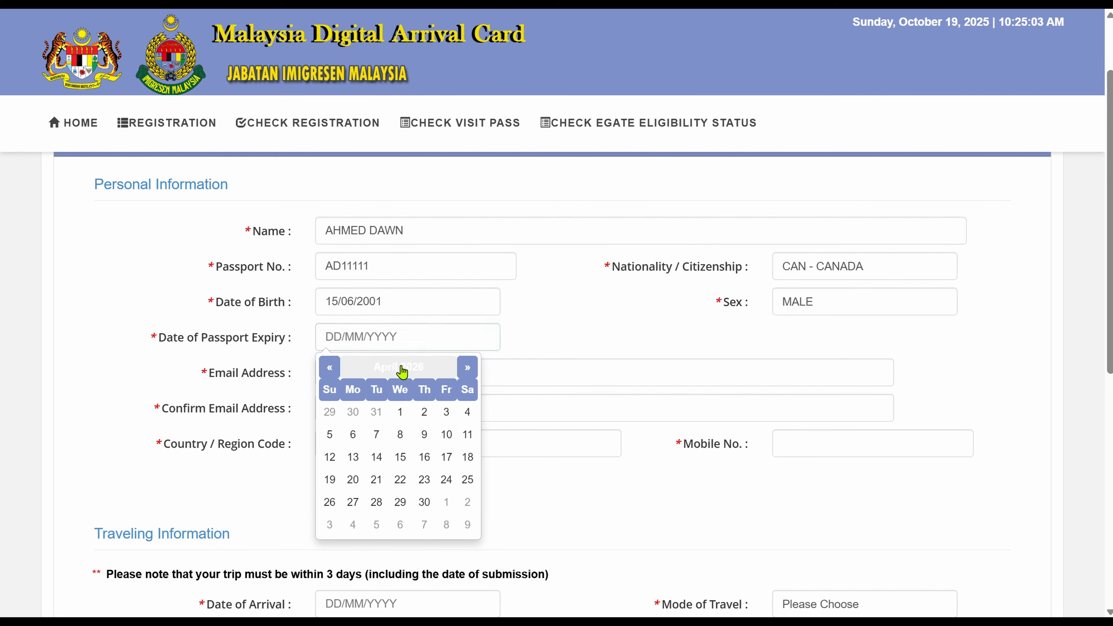
pyautogui.click(403, 368)
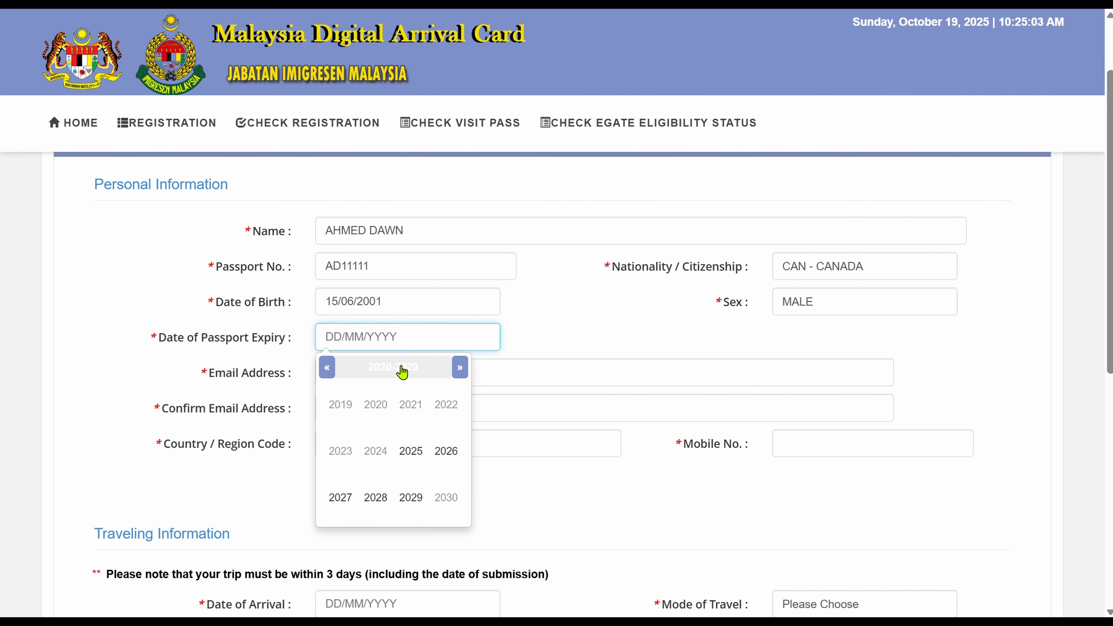
pyautogui.click(458, 373)
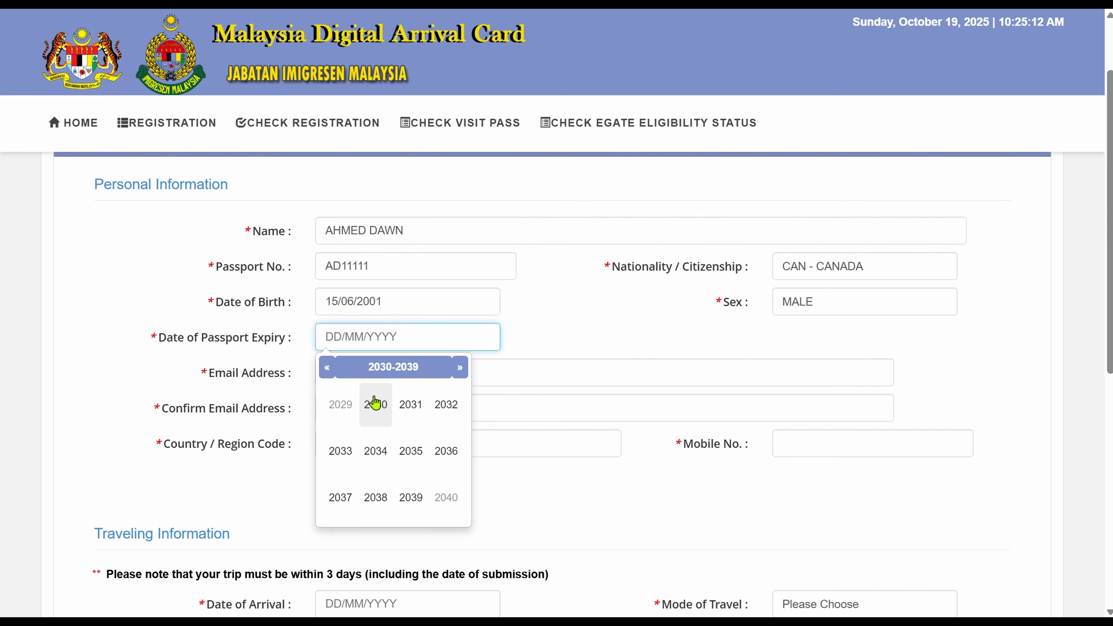
pyautogui.click(375, 404)
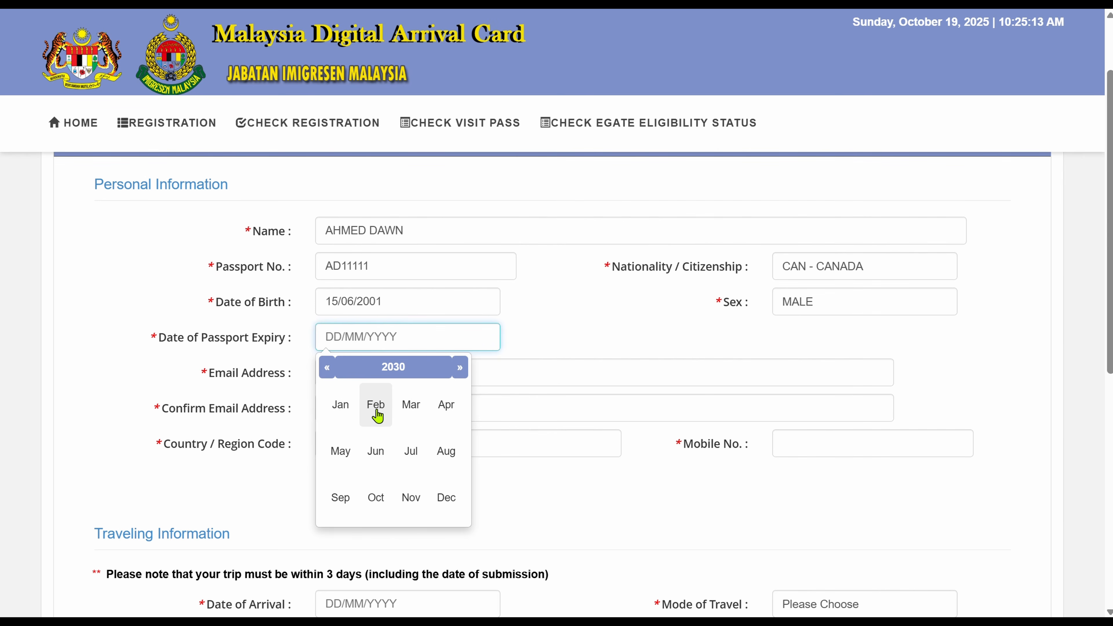
pyautogui.click(345, 410)
pyautogui.click(376, 458)
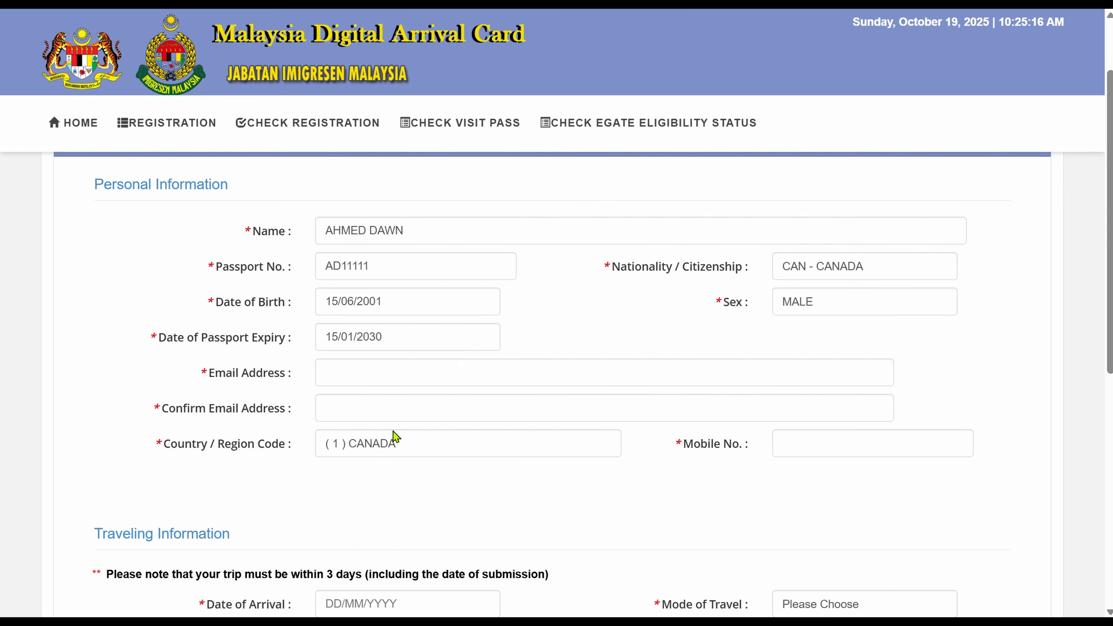
pyautogui.click(451, 372)
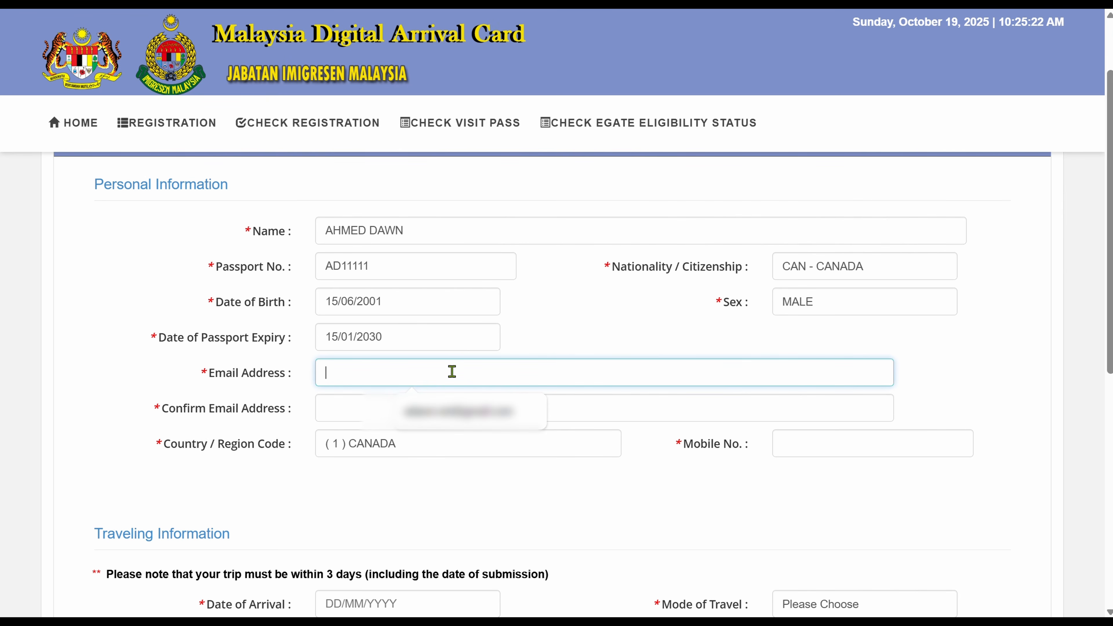
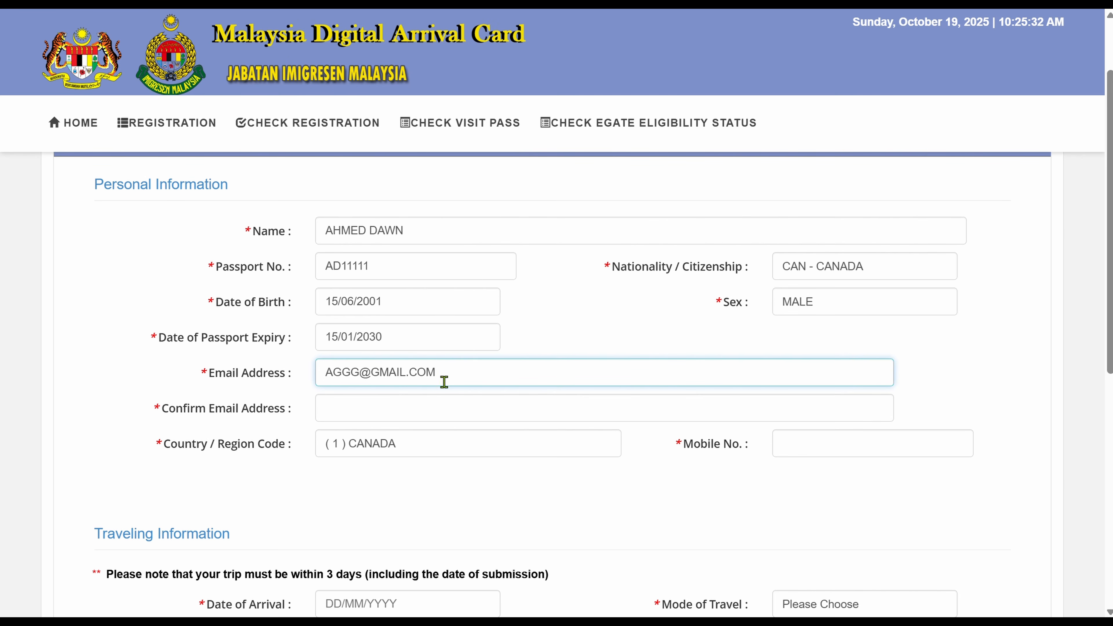
# Enter the traveller's email address and repeat it in Confirm Email Address.
pyautogui.click(419, 411)
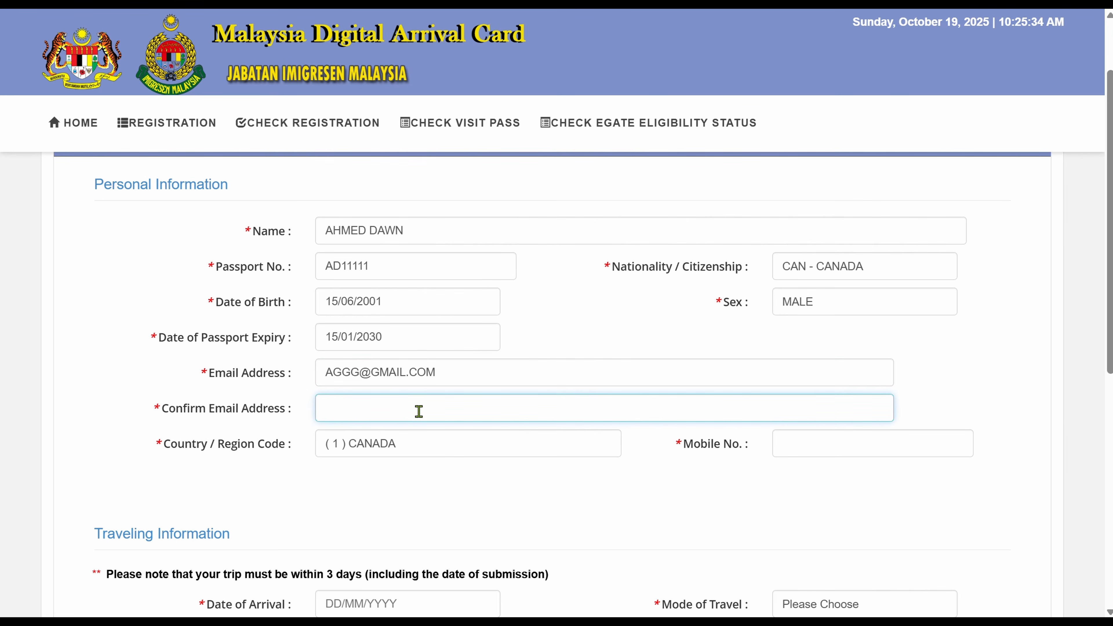
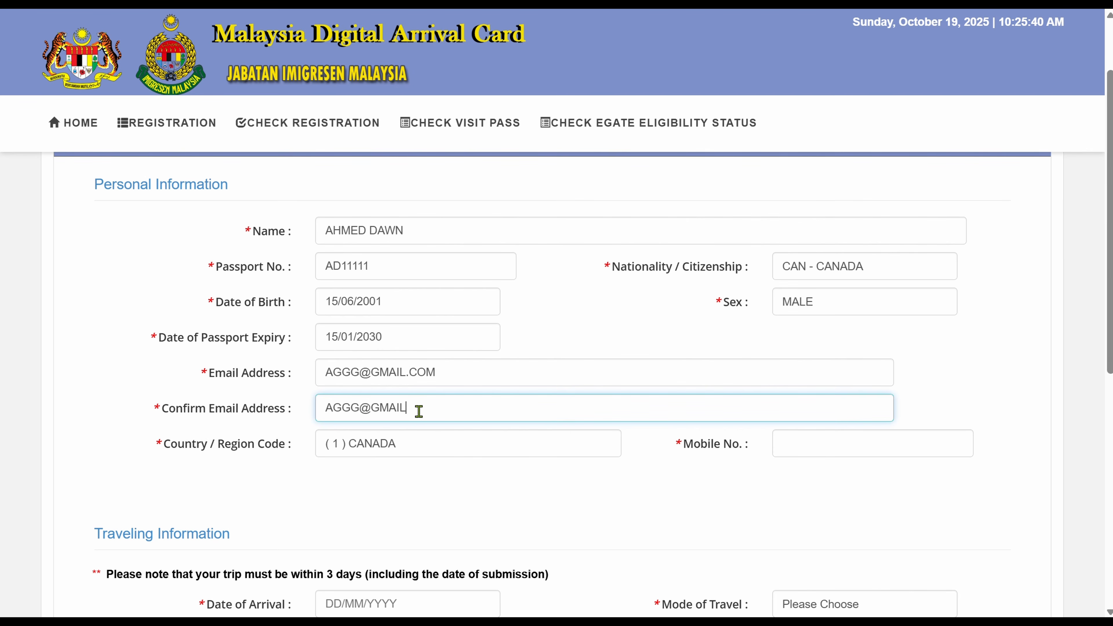
# Keep country code (1) CANADA and enter the traveller's mobile number.
pyautogui.click(453, 447)
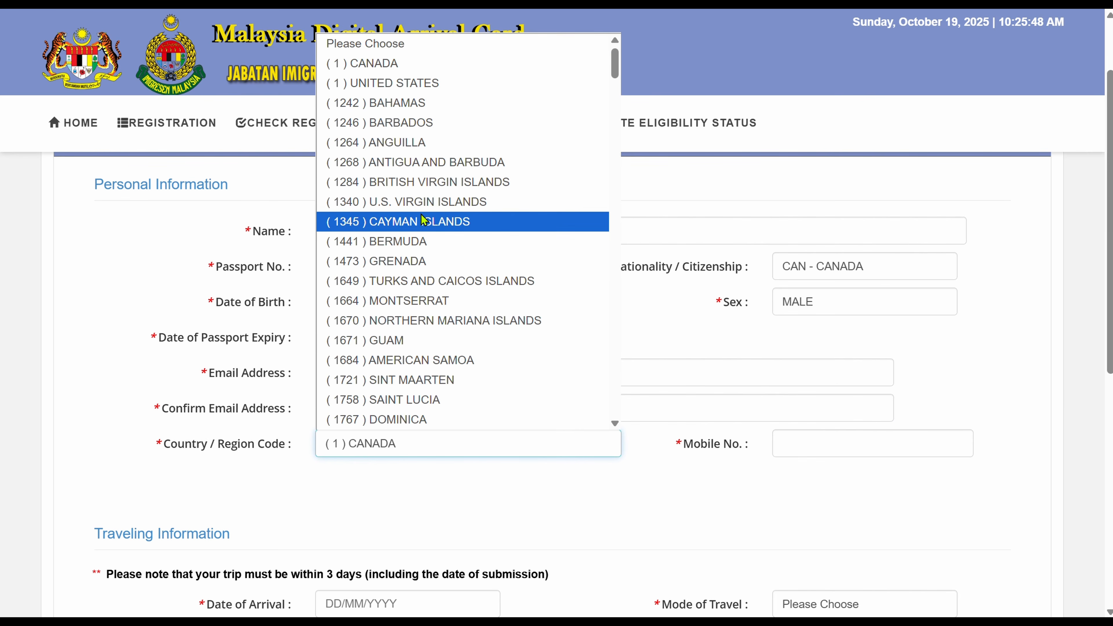
pyautogui.click(416, 66)
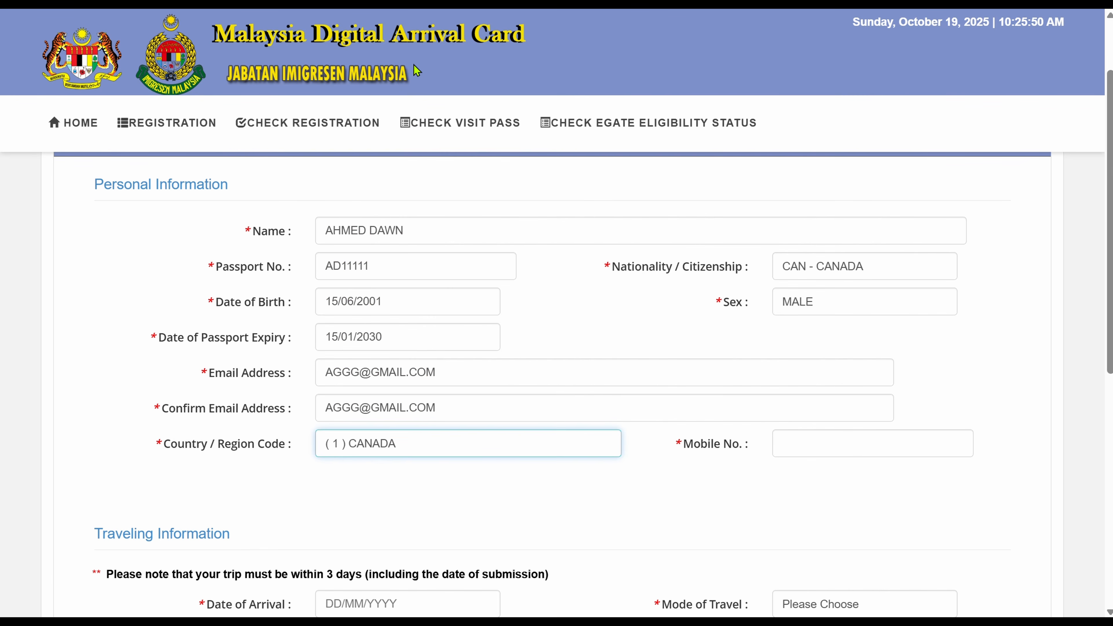
pyautogui.click(870, 447)
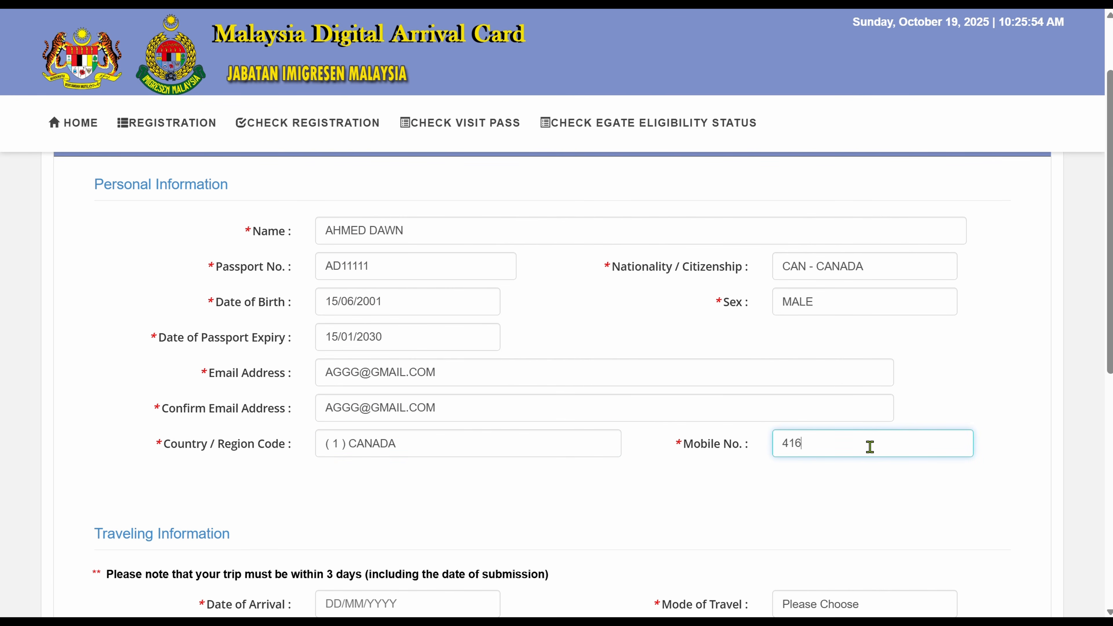
pyautogui.scroll(-5, 973, 498)
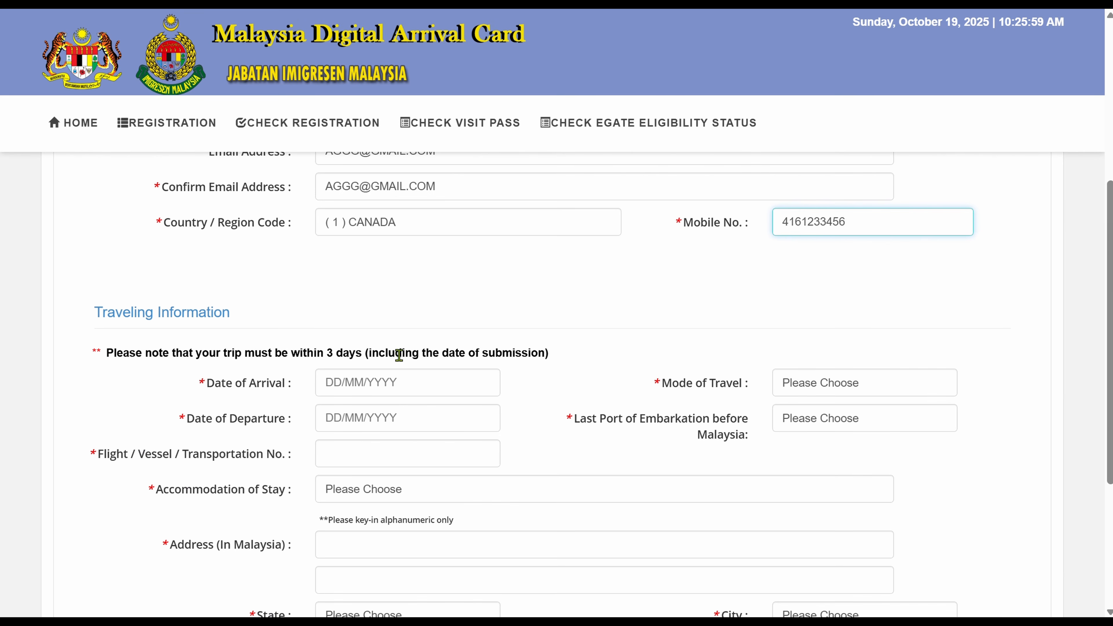
# Set the arrival date to 21/10/2025 and the mode of travel to AIR.
pyautogui.click(375, 388)
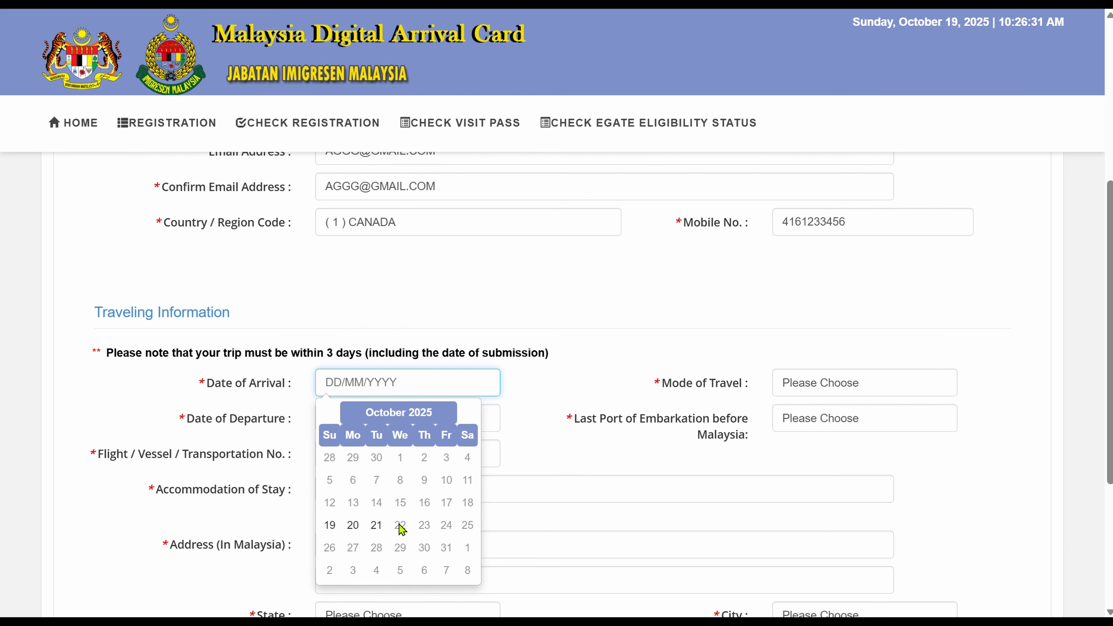
pyautogui.click(379, 529)
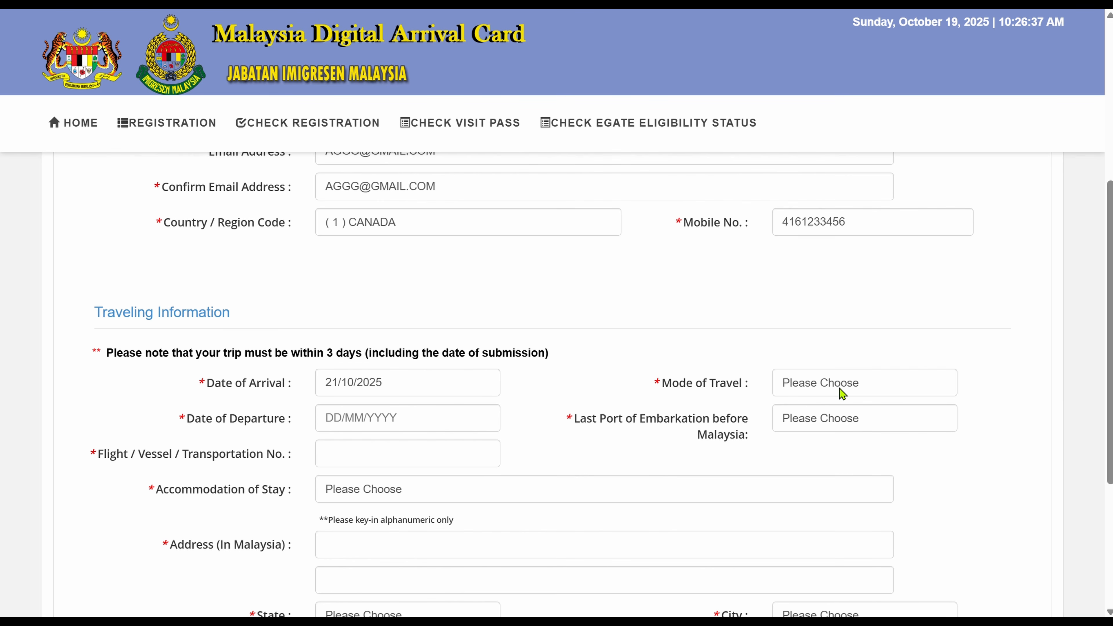
pyautogui.click(818, 384)
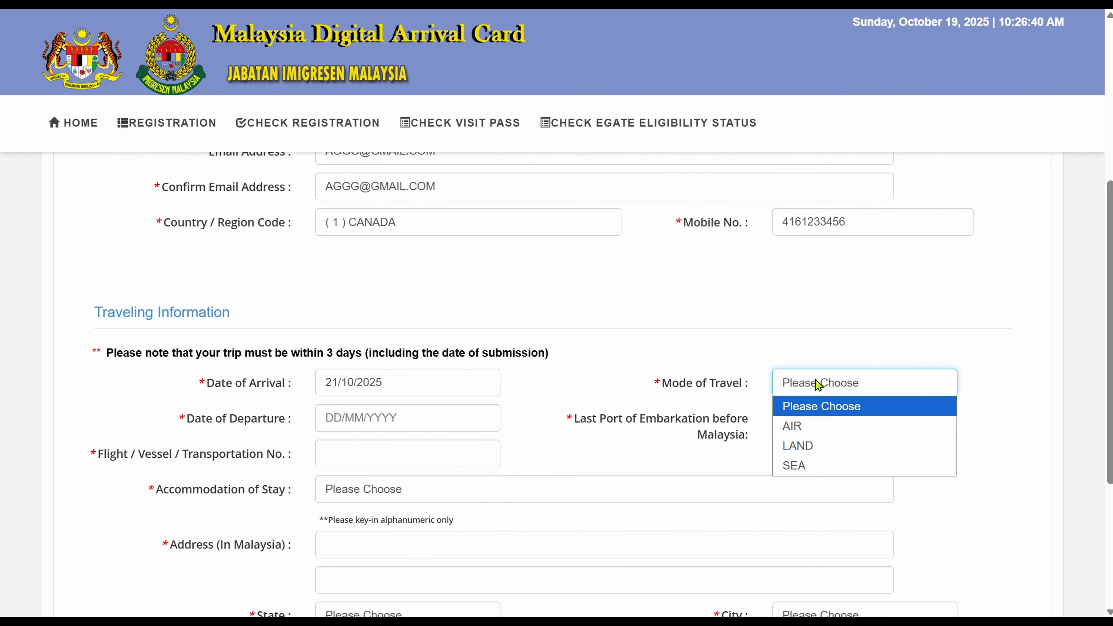
pyautogui.click(809, 428)
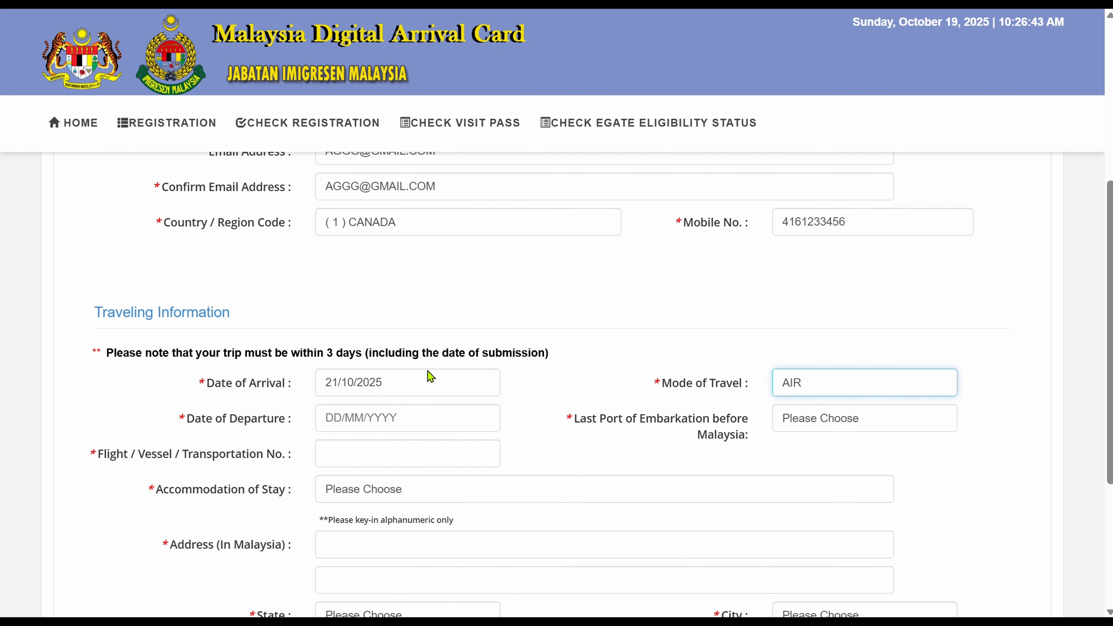
# Pick 21/10/2025 as departure date and JPN - JAPAN as last port of embarkation.
pyautogui.click(394, 423)
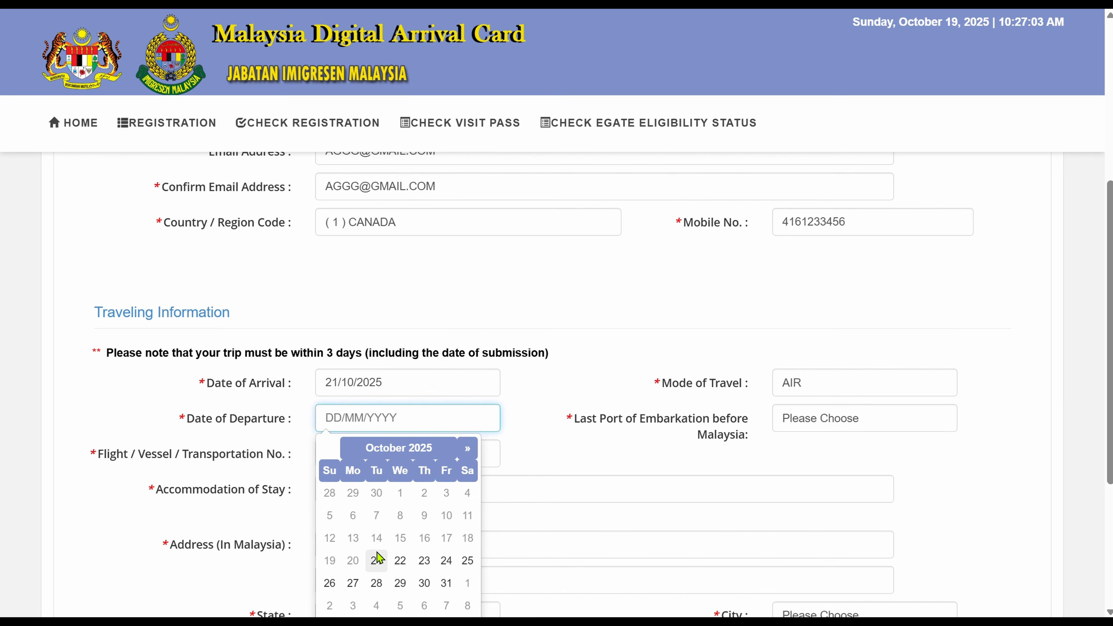
pyautogui.click(376, 561)
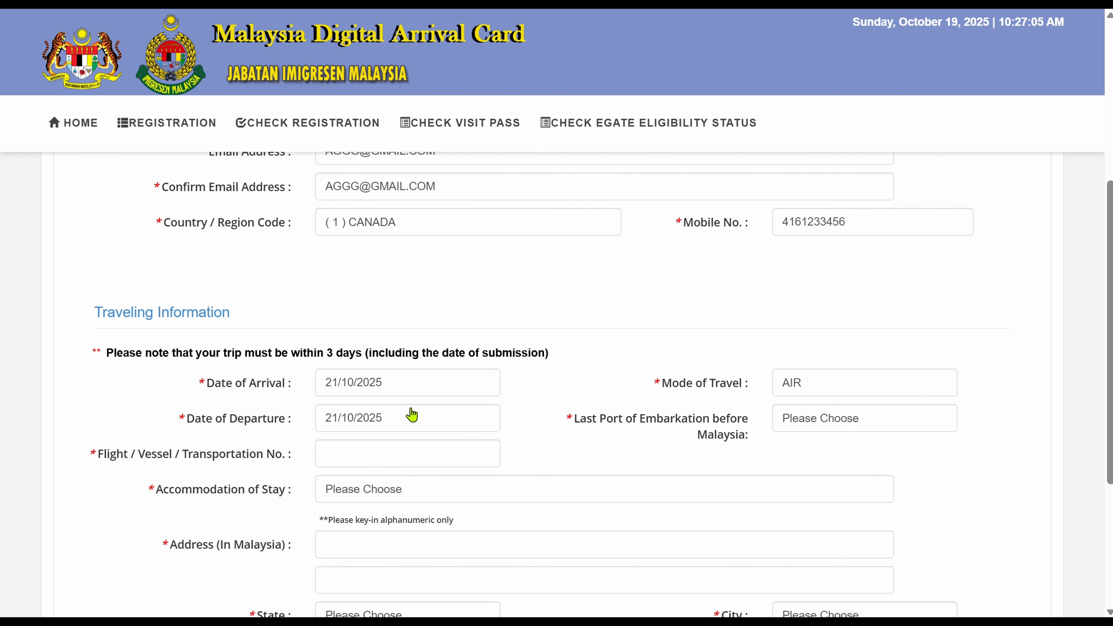
pyautogui.click(855, 426)
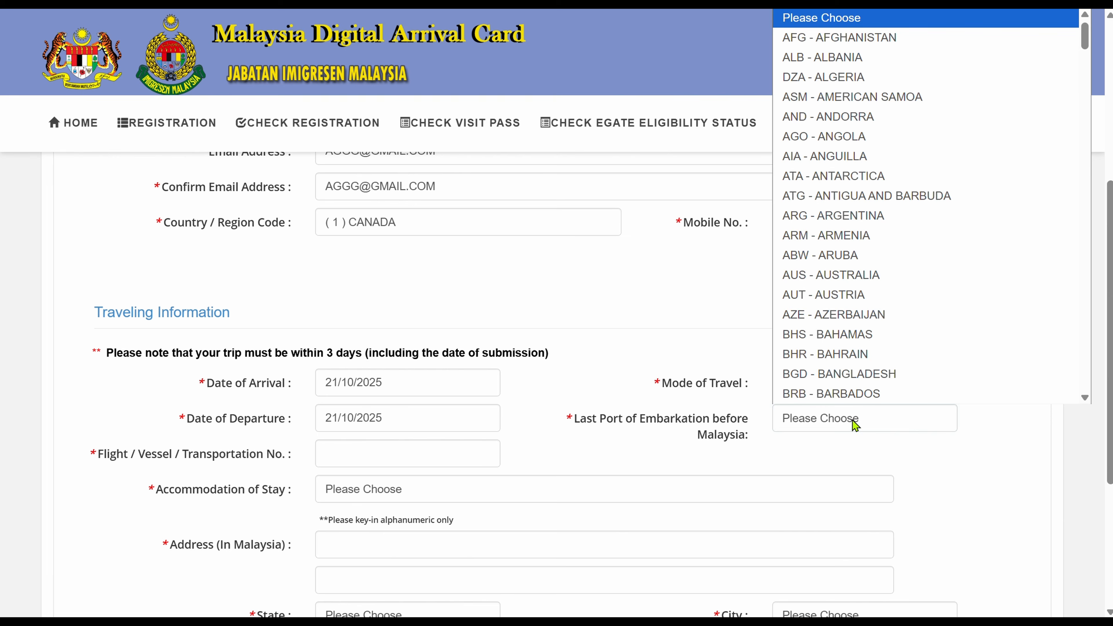
pyautogui.press('j')
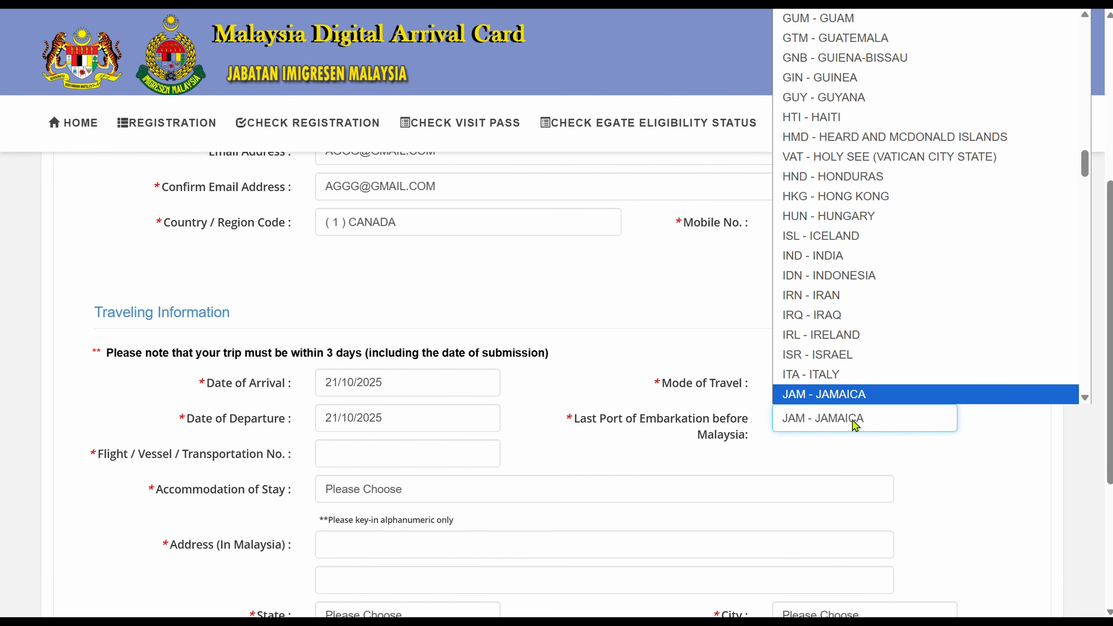
pyautogui.press('Down')
pyautogui.press('Return')
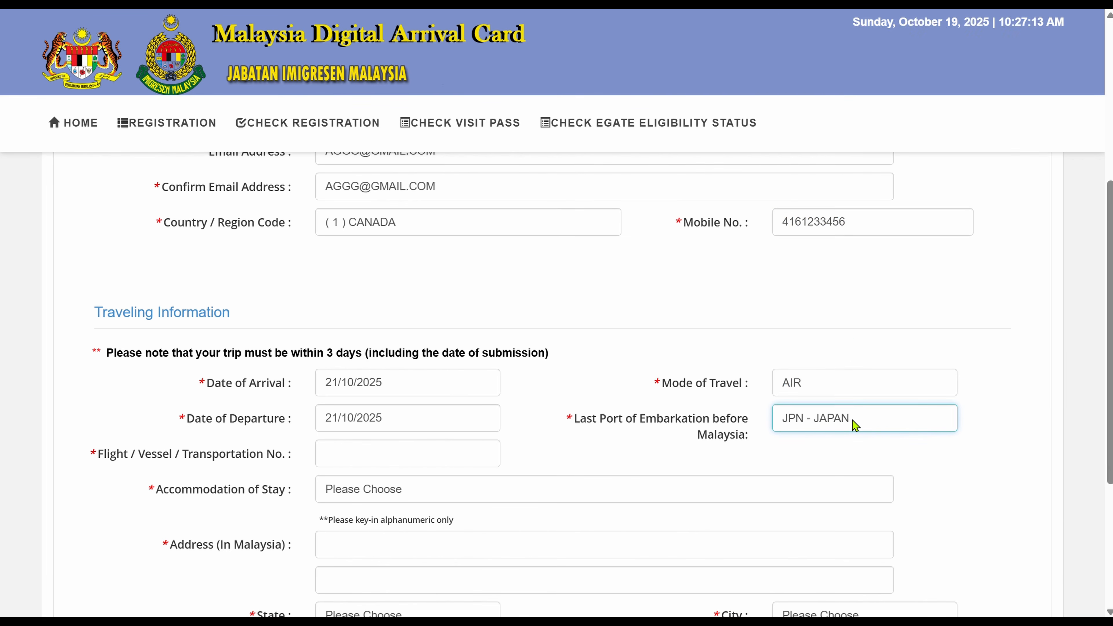
pyautogui.scroll(-3, 1100, 434)
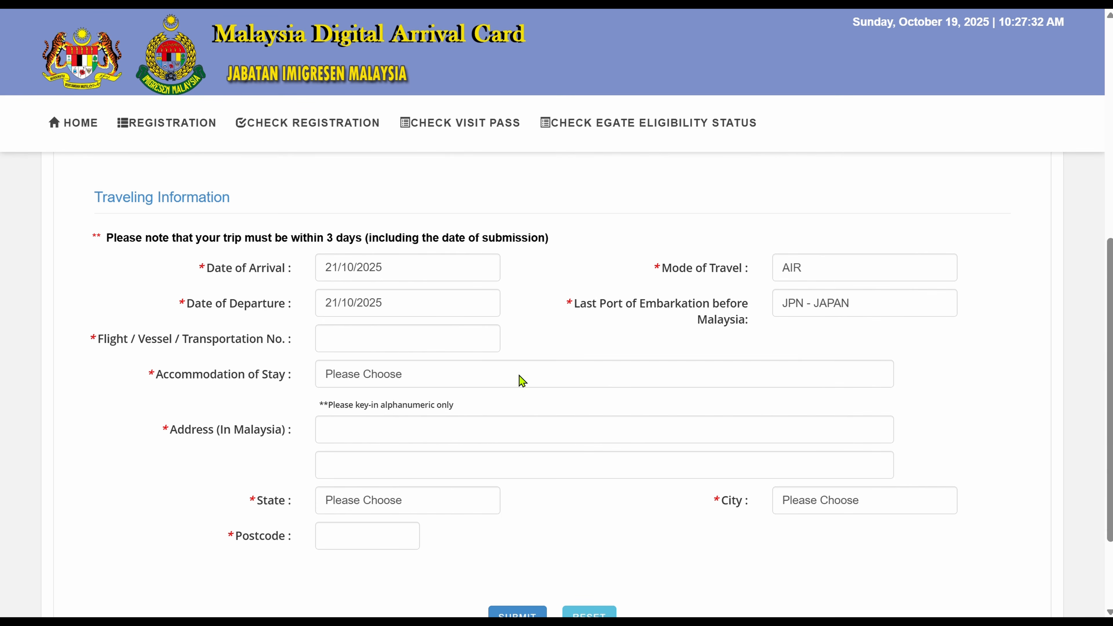
# Enter flight number JL1234 and choose HOTEL/MOTEL/REST HOUSE as the accommodation type.
pyautogui.click(397, 338)
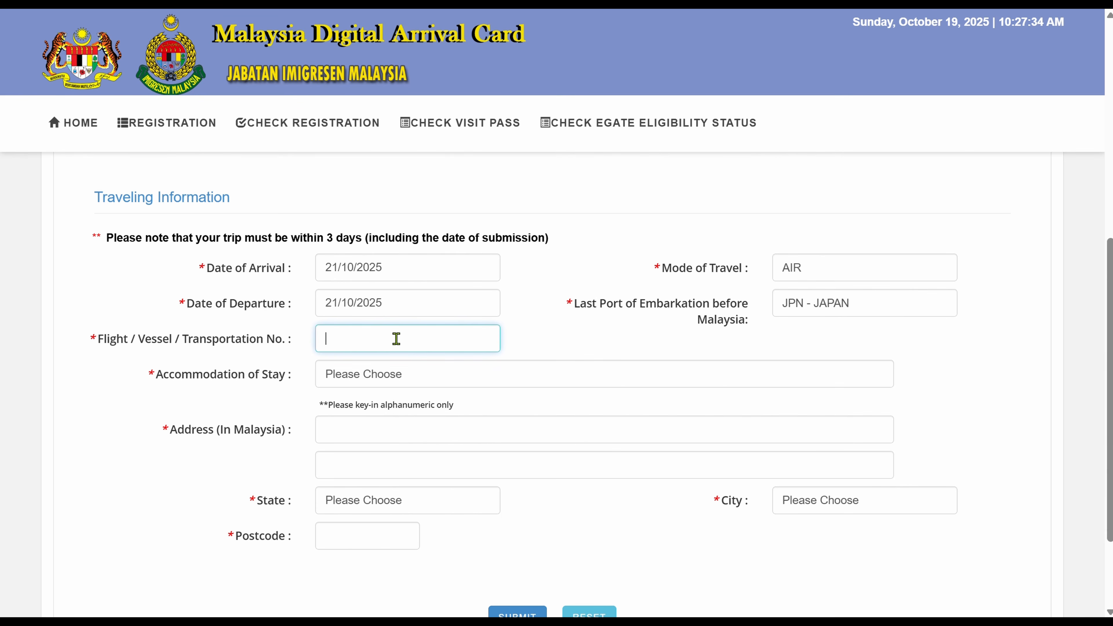
pyautogui.write('ac')
pyautogui.press('BackSpace')
pyautogui.press('BackSpace')
pyautogui.write('jl1234')
pyautogui.click(414, 382)
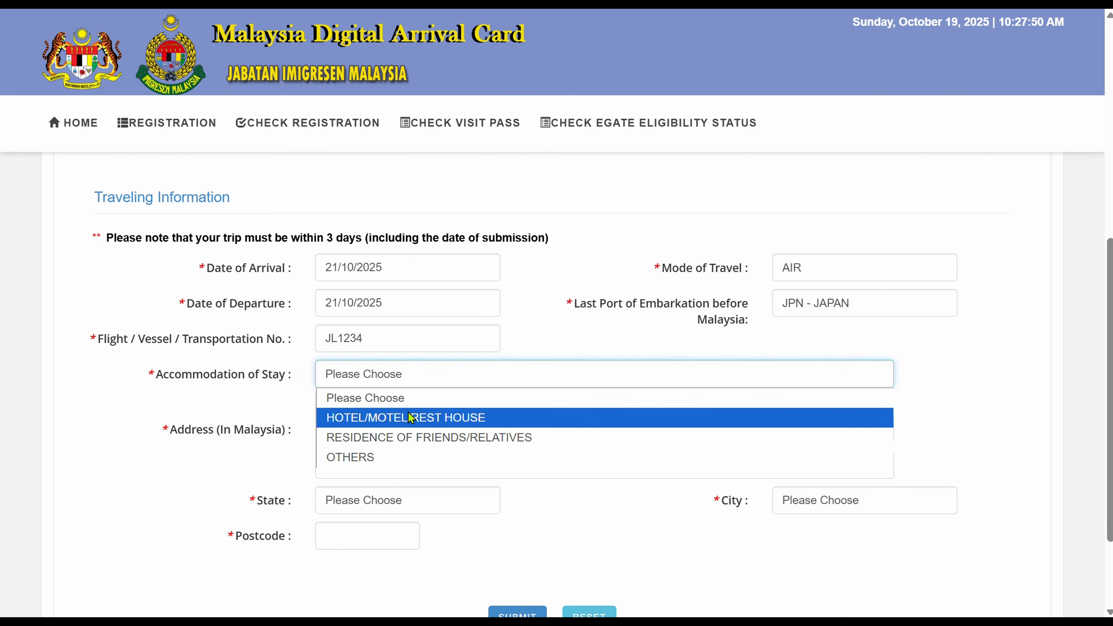
pyautogui.click(434, 421)
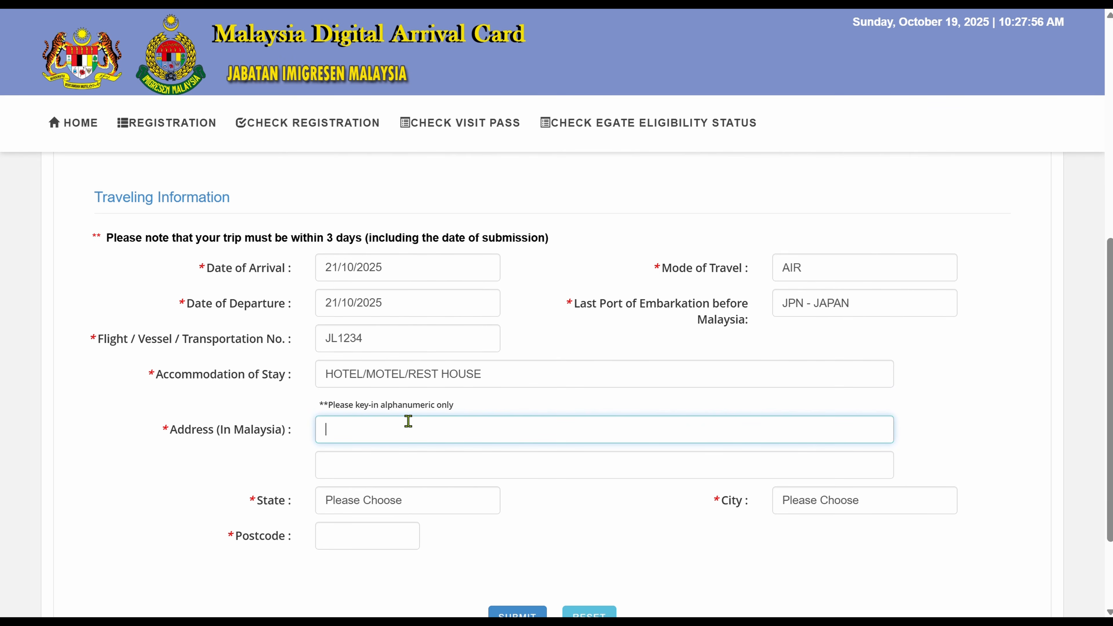
# Type both lines of the hotel's address in Malaysia, correcting a typo.
pyautogui.write('HOLIDAY IN KUALA PUR')
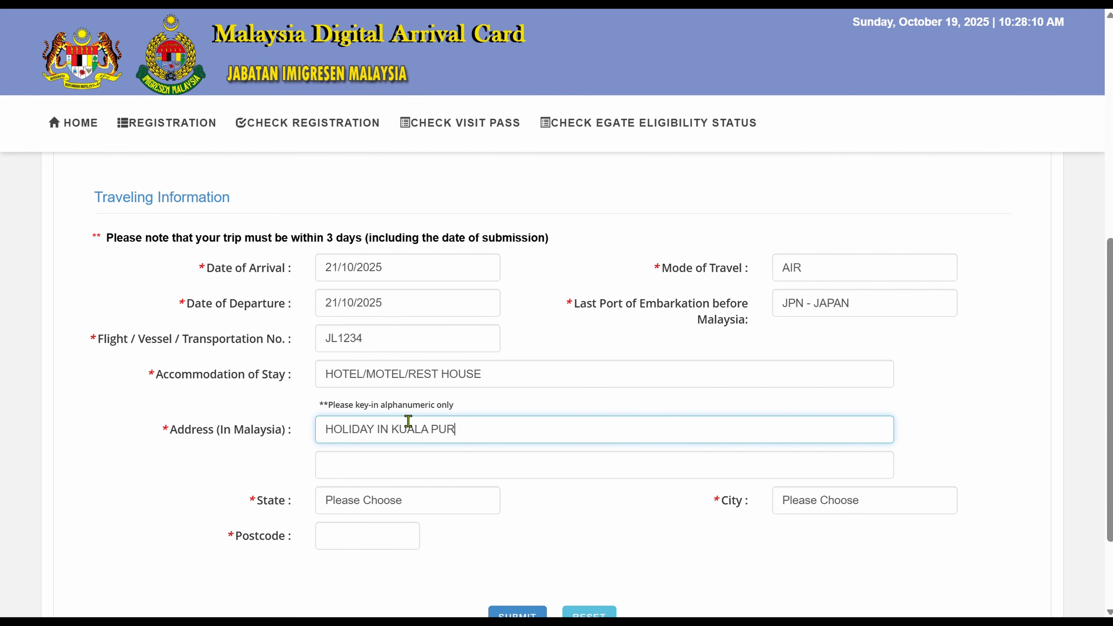
pyautogui.press('BackSpace')
pyautogui.press('BackSpace')
pyautogui.press('BackSpace')
pyautogui.press('BackSpace')
pyautogui.press('BackSpace')
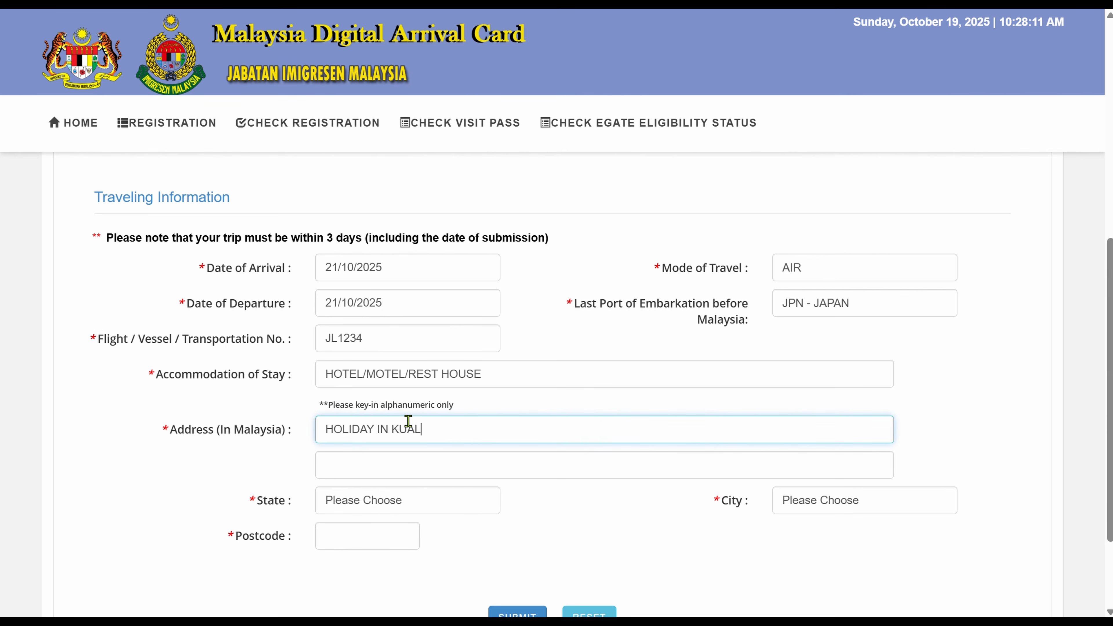
pyautogui.press('BackSpace')
pyautogui.write('LA LUMP')
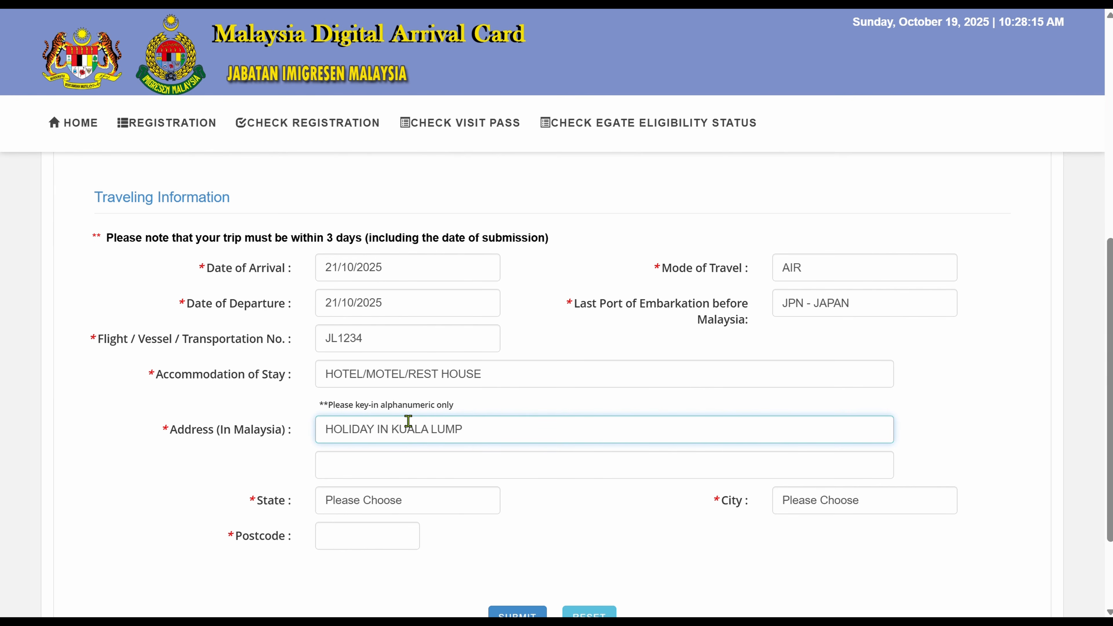
pyautogui.write('UR')
pyautogui.click(426, 471)
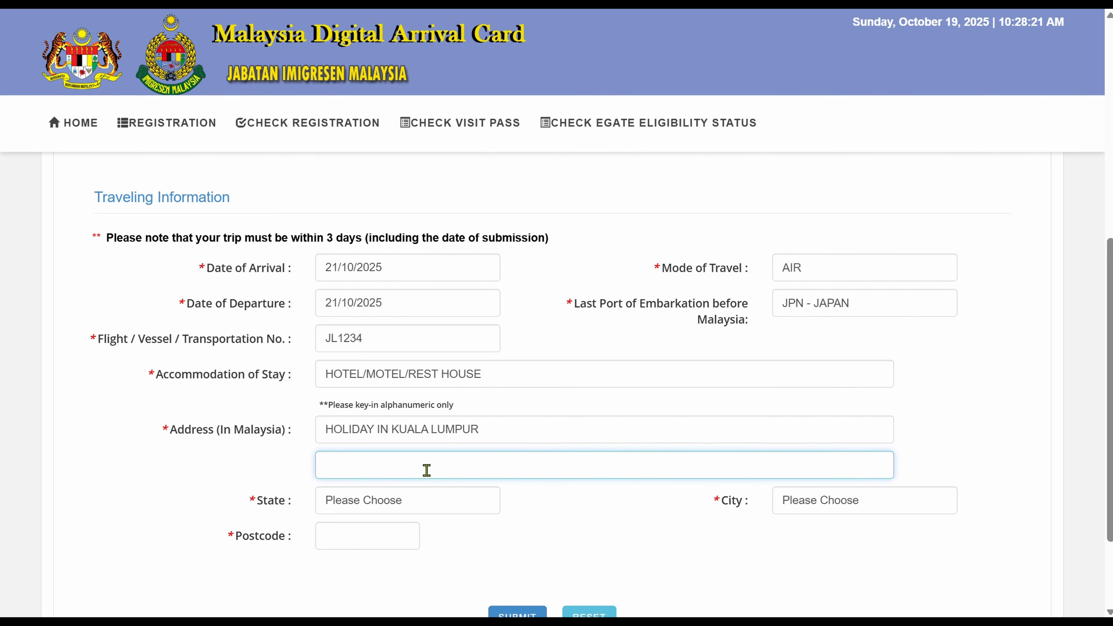
pyautogui.write('10 JALAN ATOR KUALA PUR')
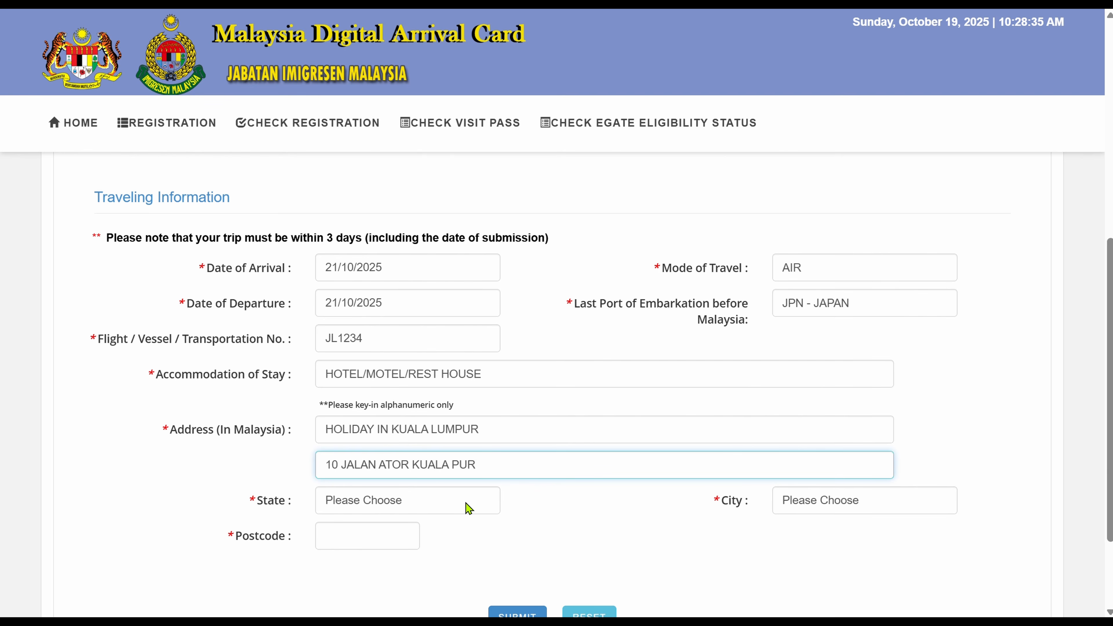
# Fill the Malaysian address with state WP KUALA LUMPUR, postcode 50054 and city KUALA LUMPUR.
pyautogui.click(427, 502)
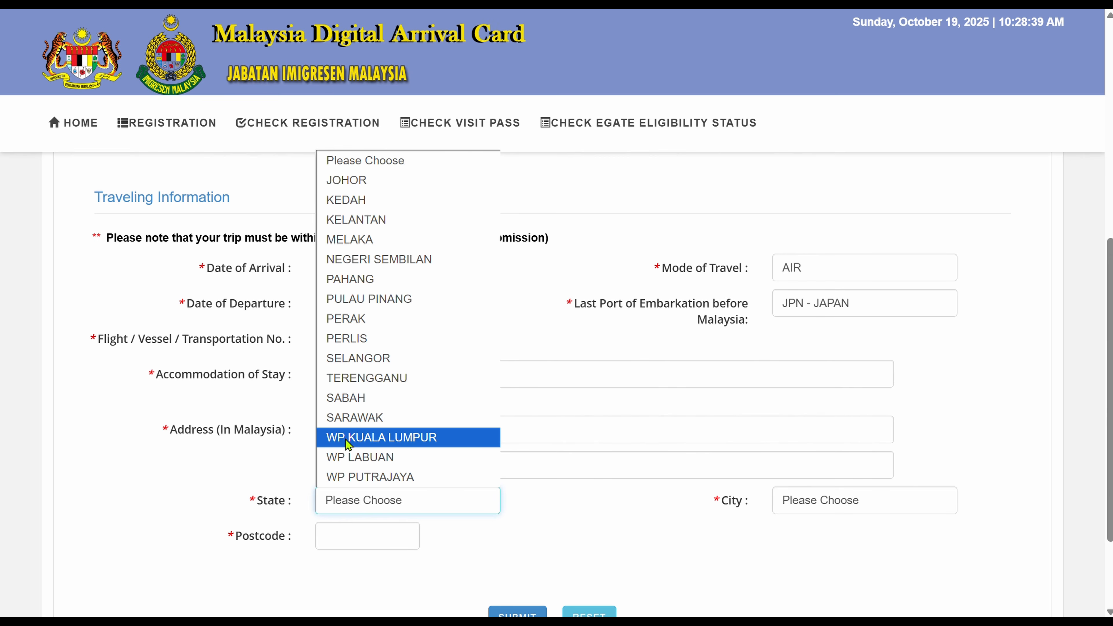
pyautogui.click(368, 443)
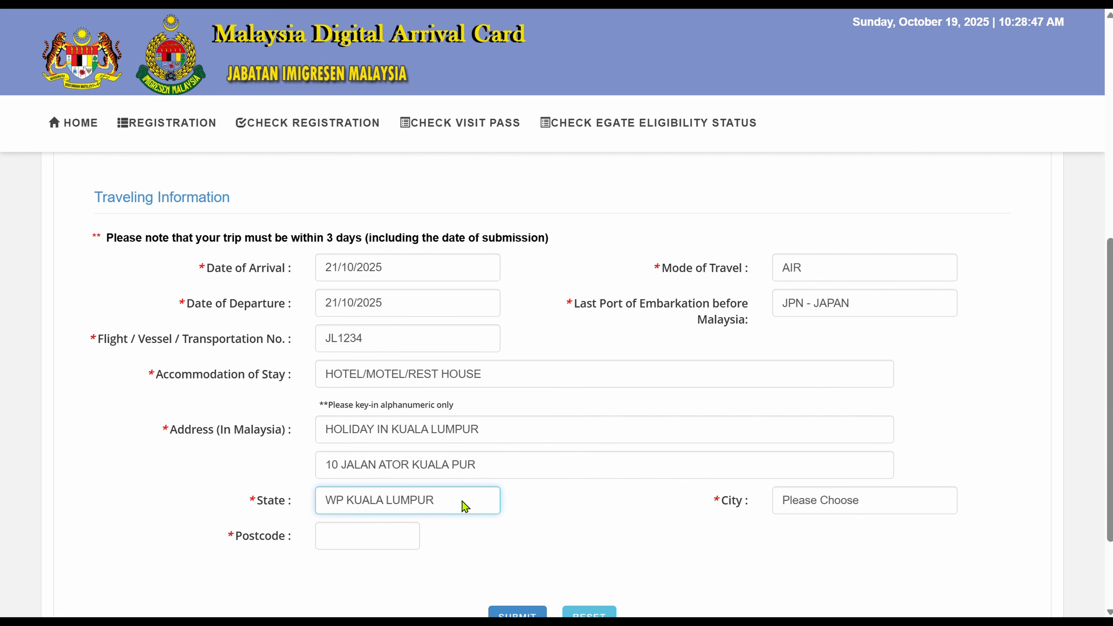
pyautogui.click(376, 538)
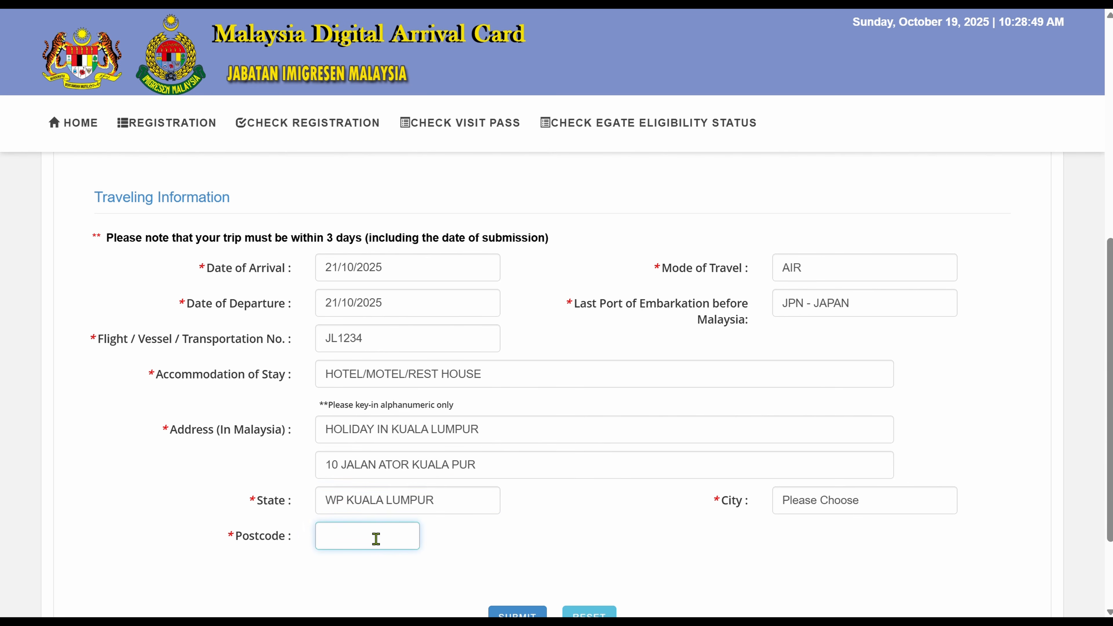
pyautogui.write('50054')
pyautogui.click(866, 502)
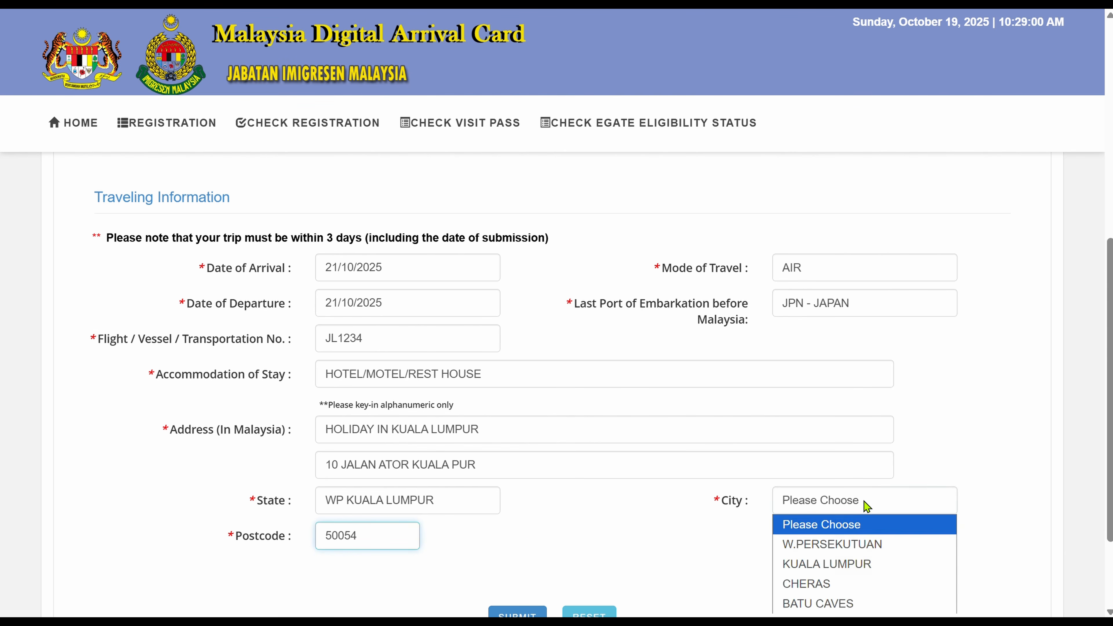
pyautogui.click(858, 563)
pyautogui.scroll(-3, 954, 485)
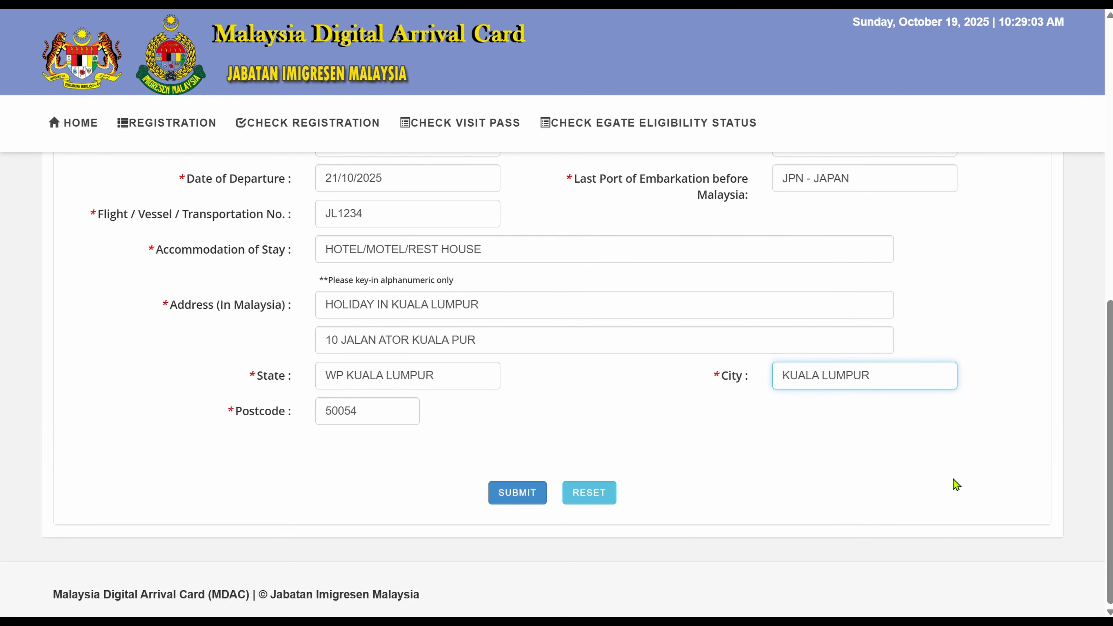
pyautogui.scroll(1, 956, 484)
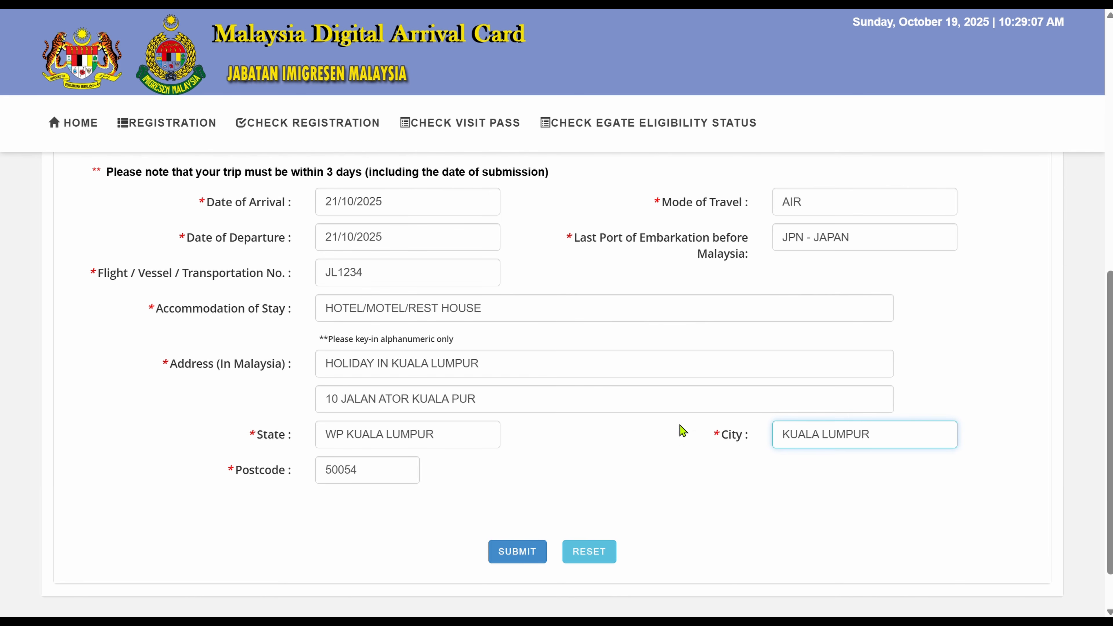
pyautogui.scroll(6, 985, 374)
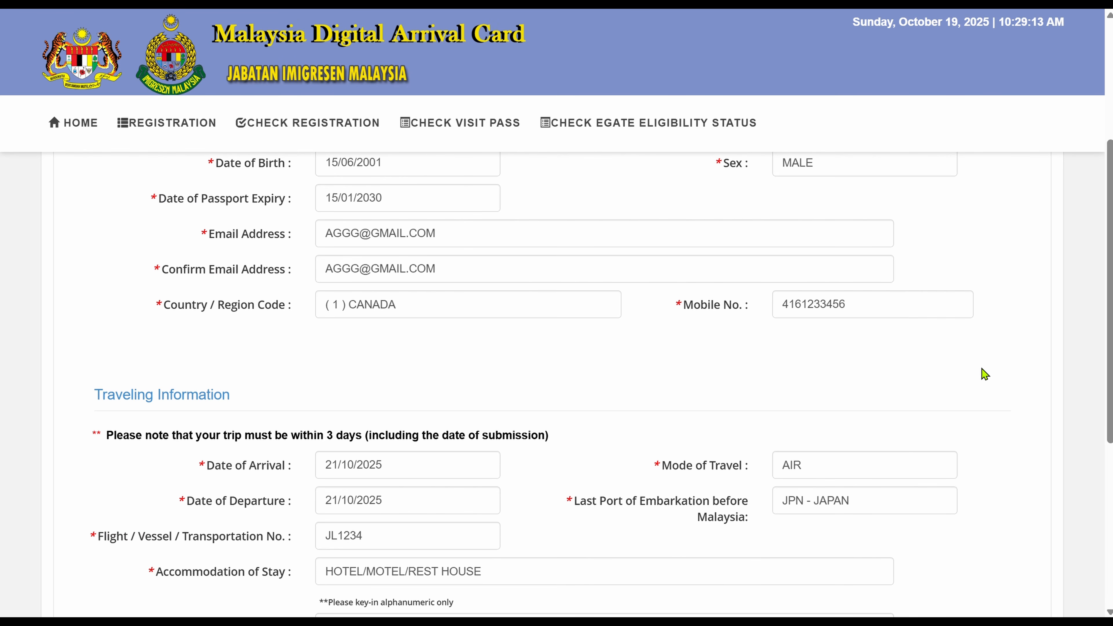
pyautogui.scroll(1, 985, 374)
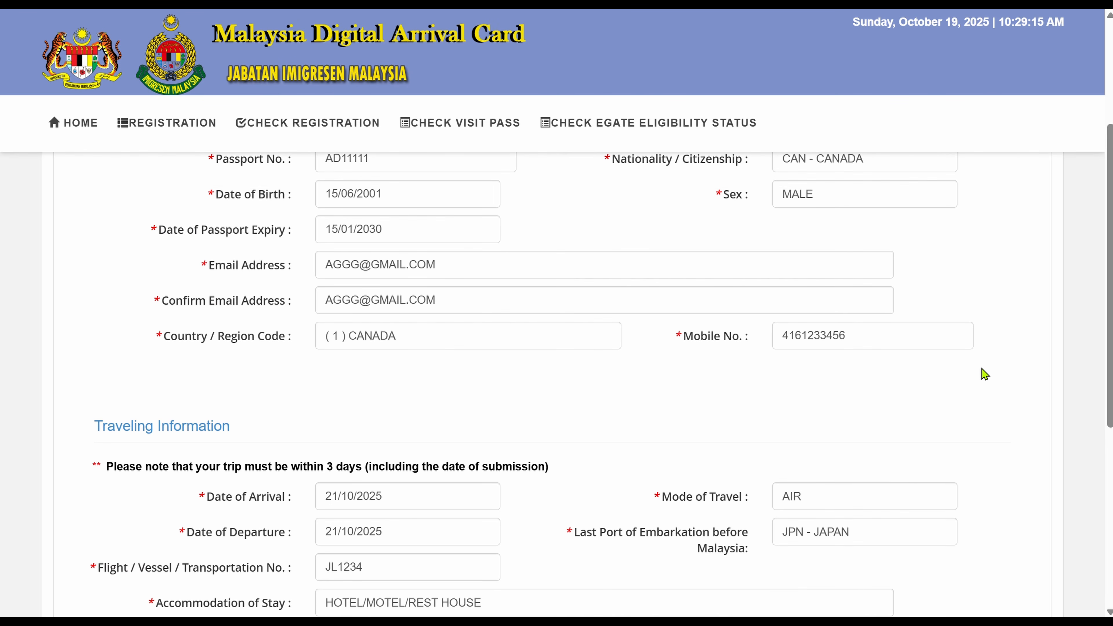
pyautogui.scroll(3, 985, 374)
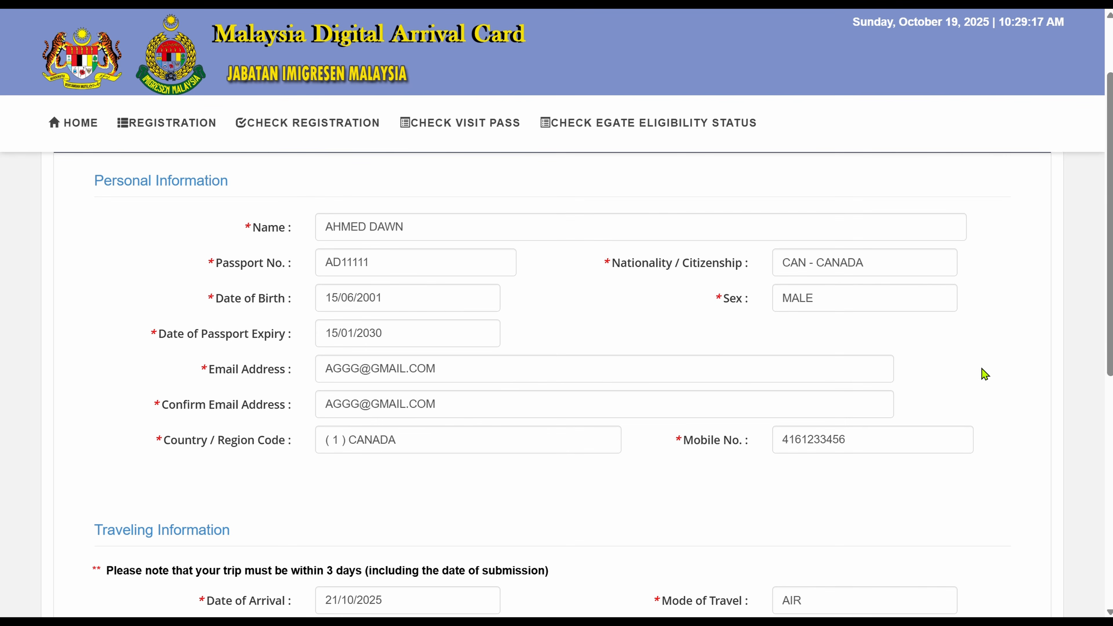
pyautogui.scroll(-13, 985, 374)
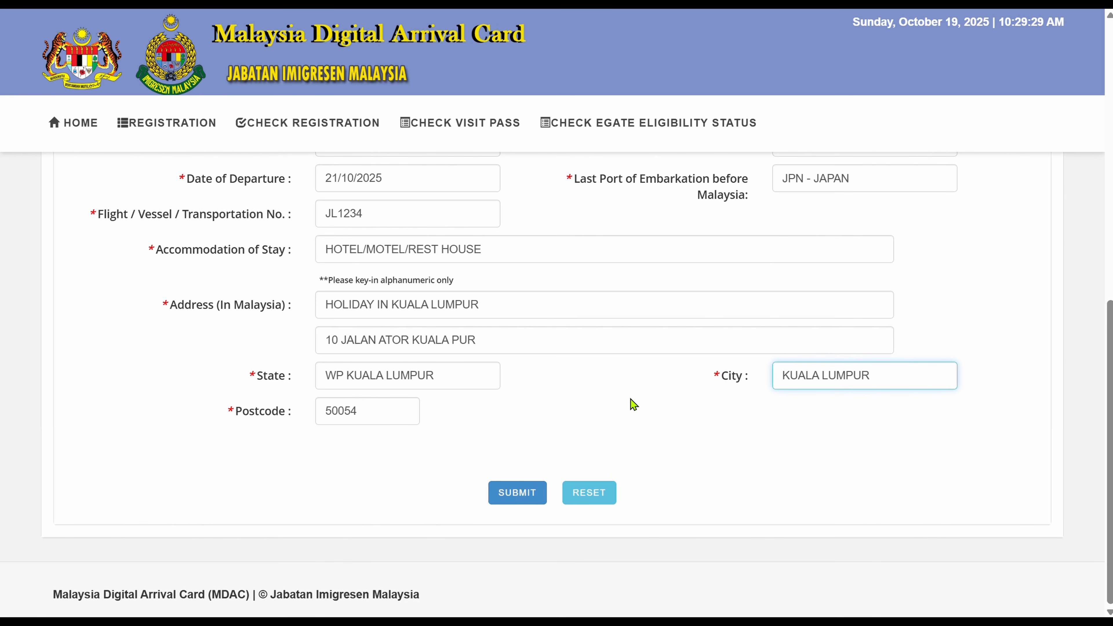
pyautogui.scroll(10, 634, 405)
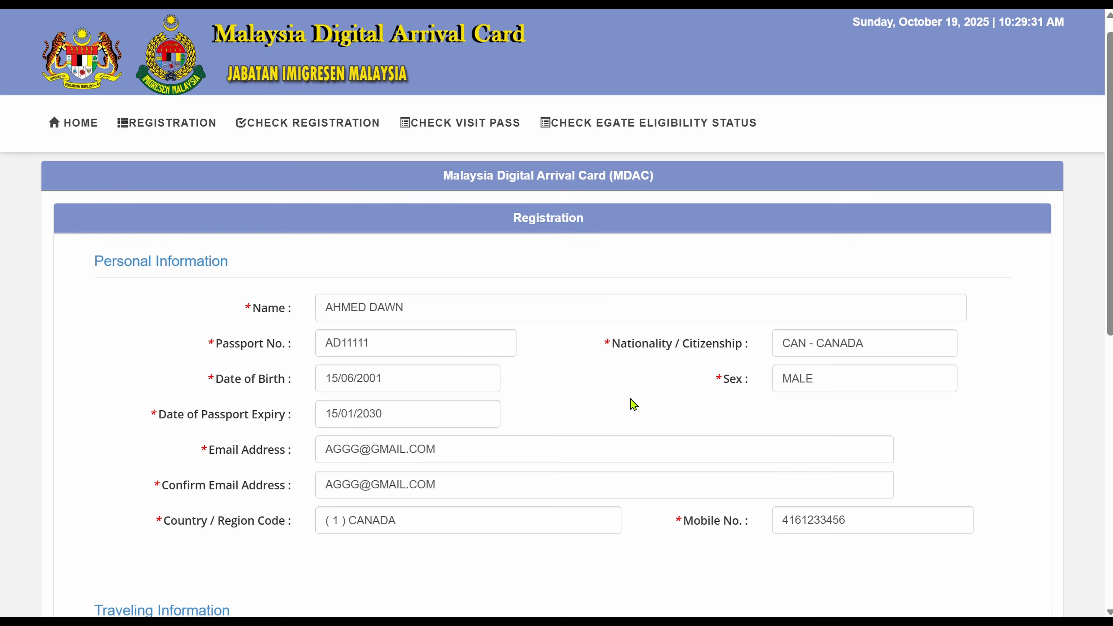
pyautogui.scroll(-3, 631, 403)
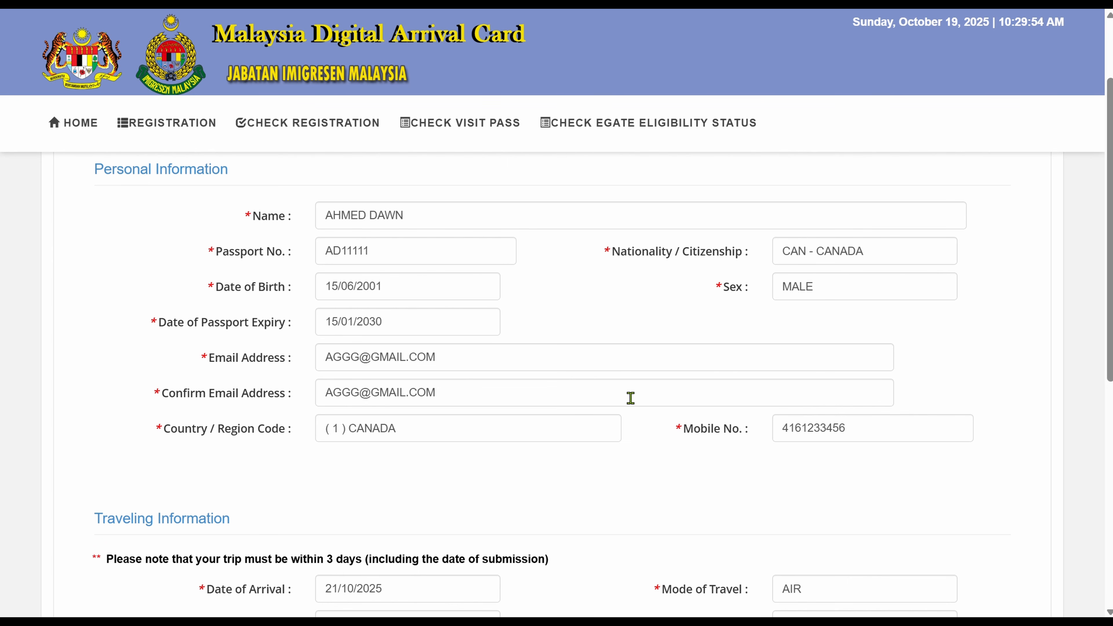
pyautogui.scroll(-8, 631, 398)
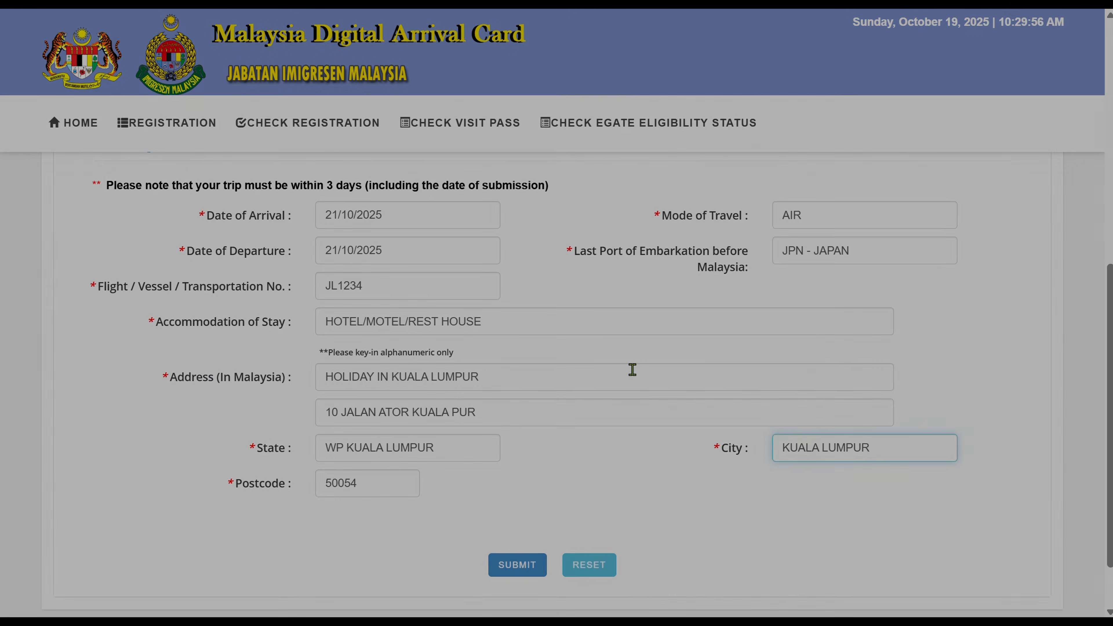